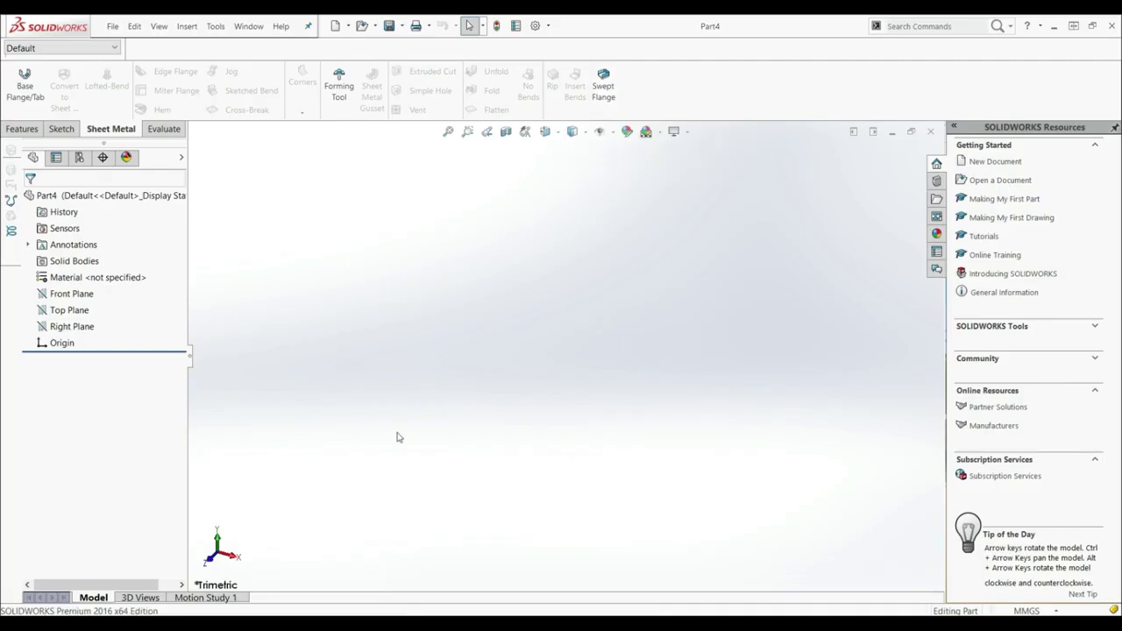
Sketch a center rectangle about 181 mm wide on the Top Plane, centred on the origin.
left_click(77, 312)
left_click(86, 293)
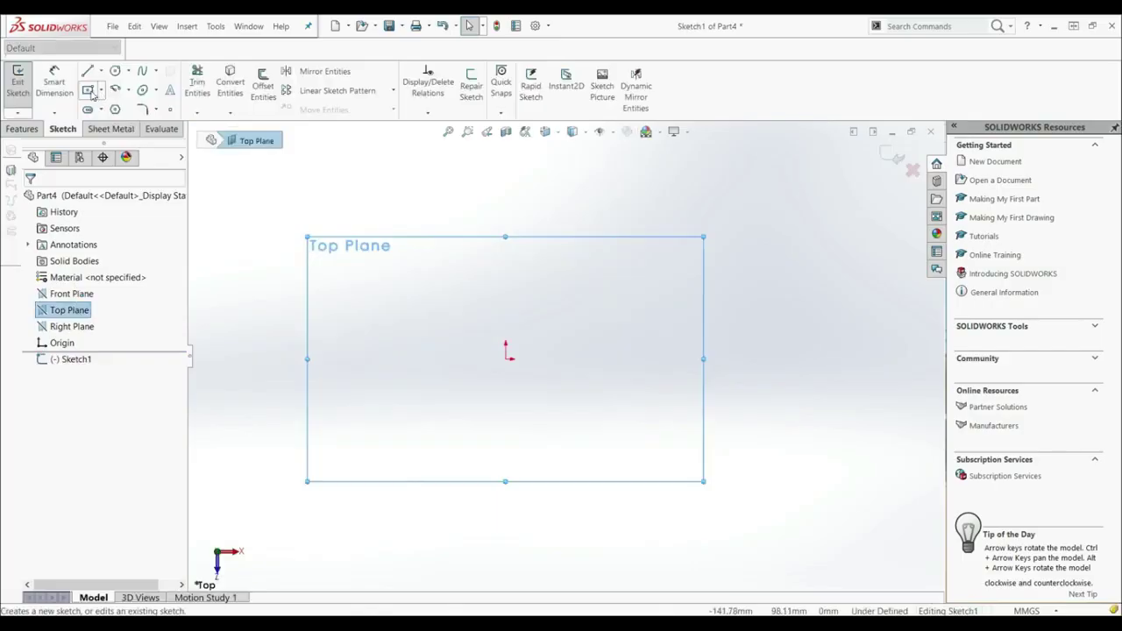
left_click(91, 92)
left_click(506, 359)
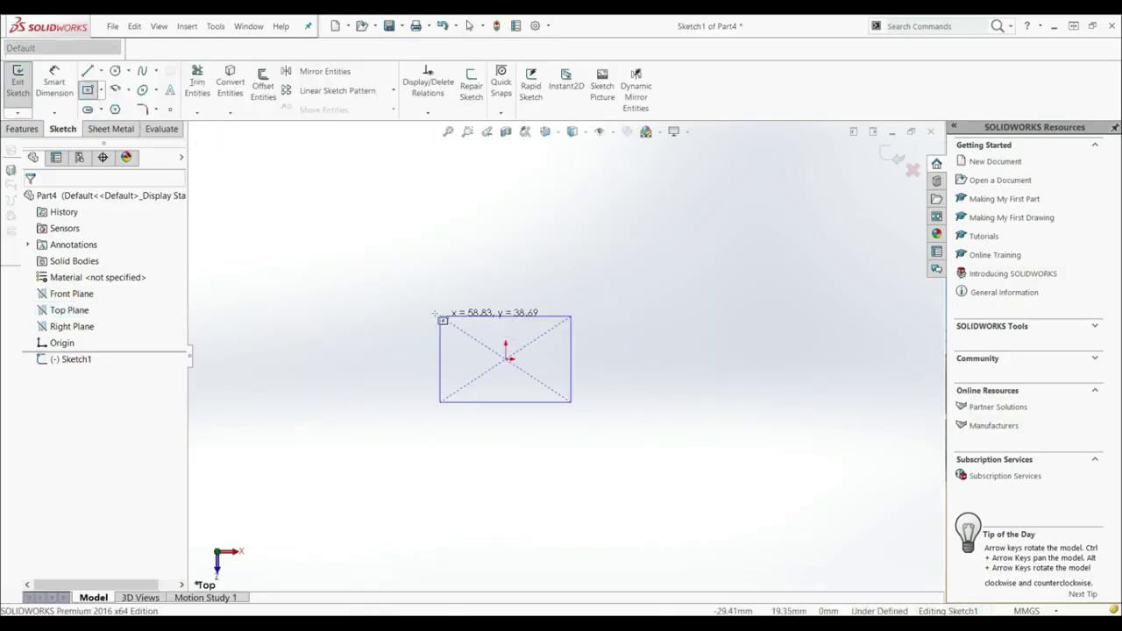
left_click(305, 239)
Dimension the rectangle to 500 mm wide and 300 mm high.
right_click_drag(348, 354, 347, 297)
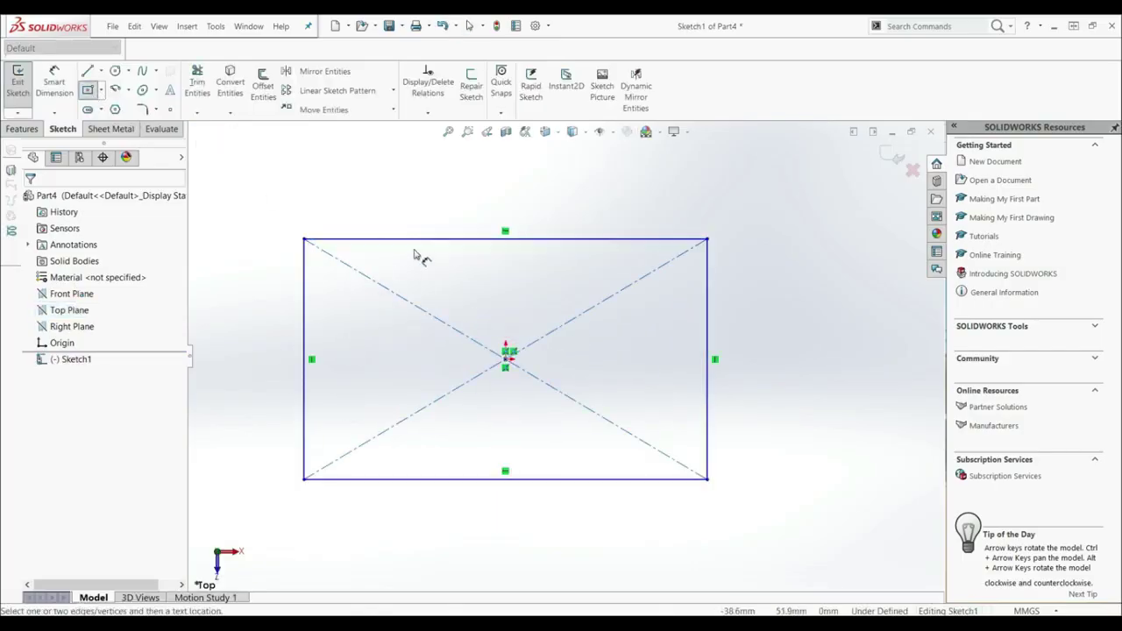
left_click(431, 239)
left_click(480, 219)
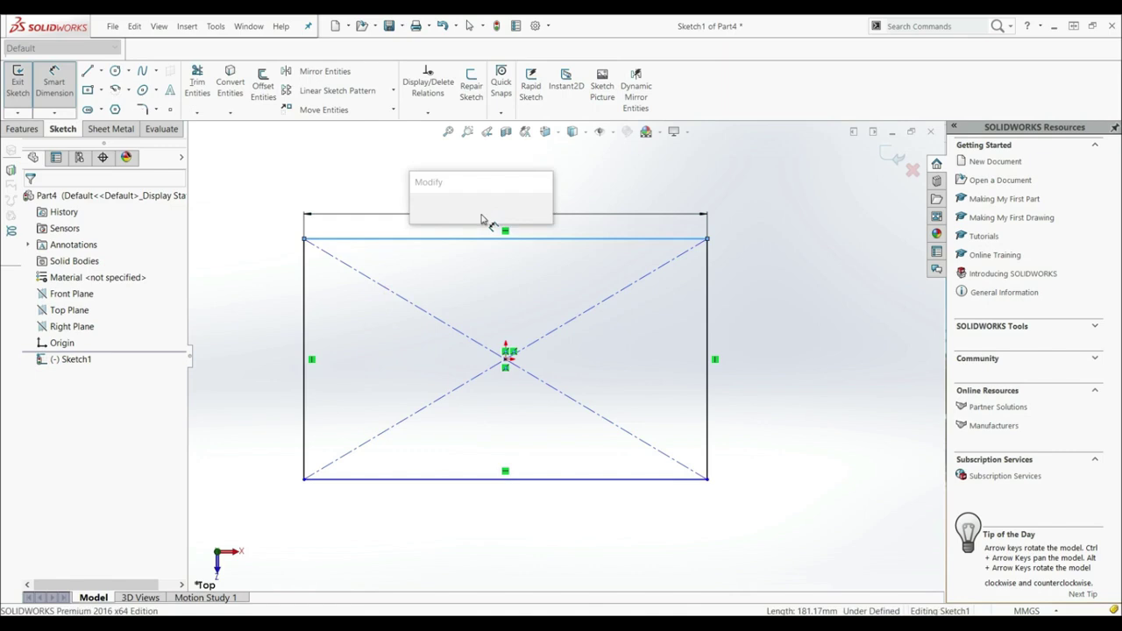
type("500")
key("Return")
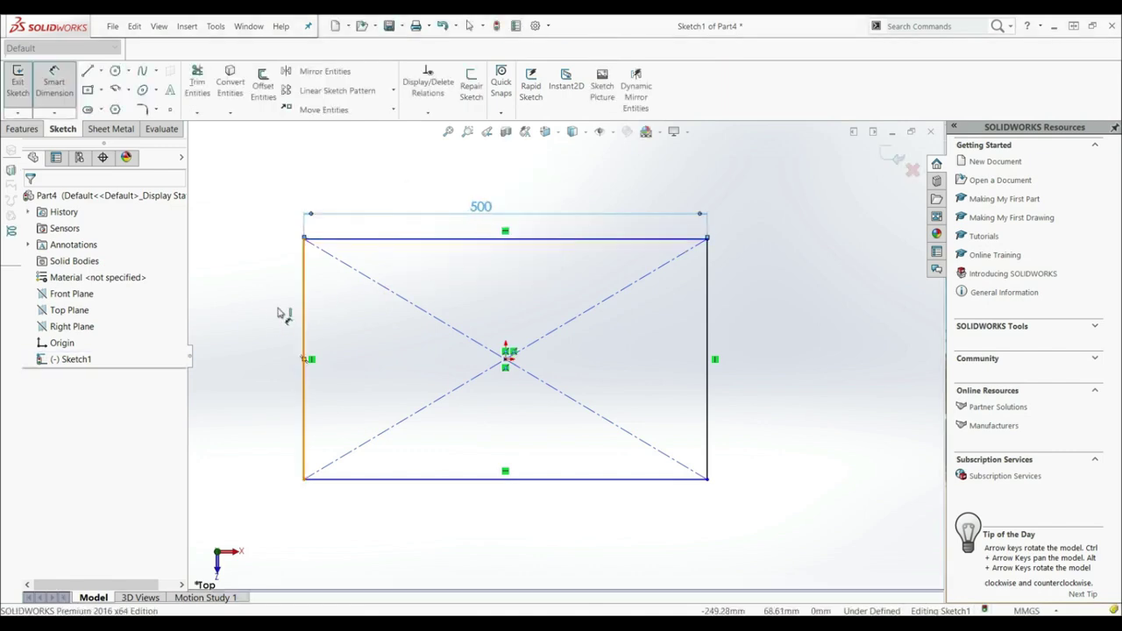
left_click(303, 339)
left_click(255, 342)
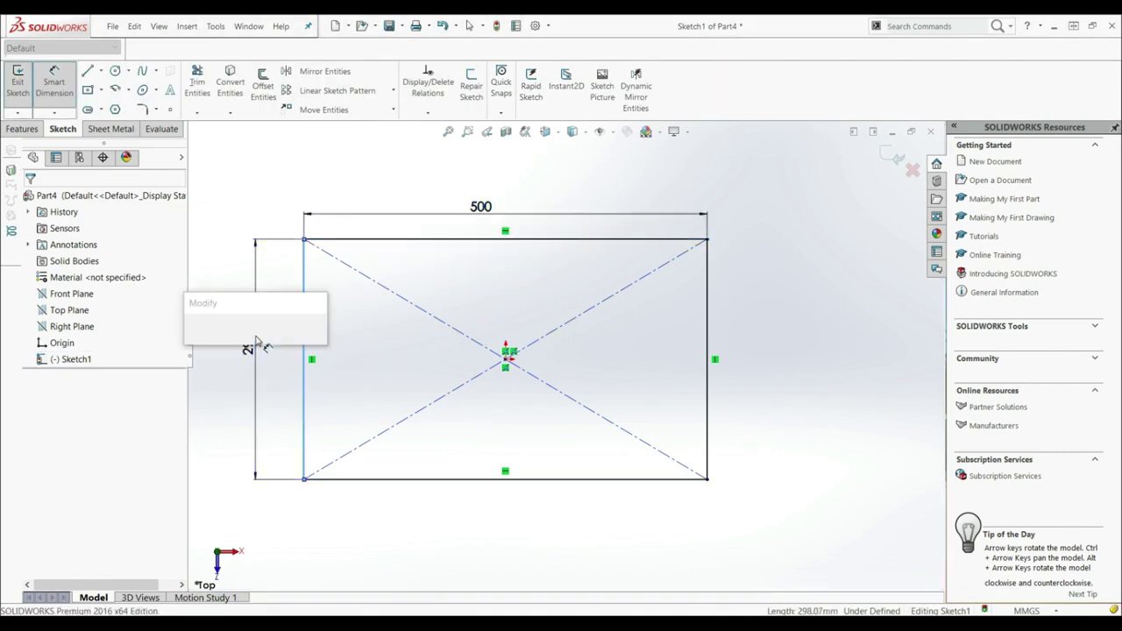
type("300")
key("Return")
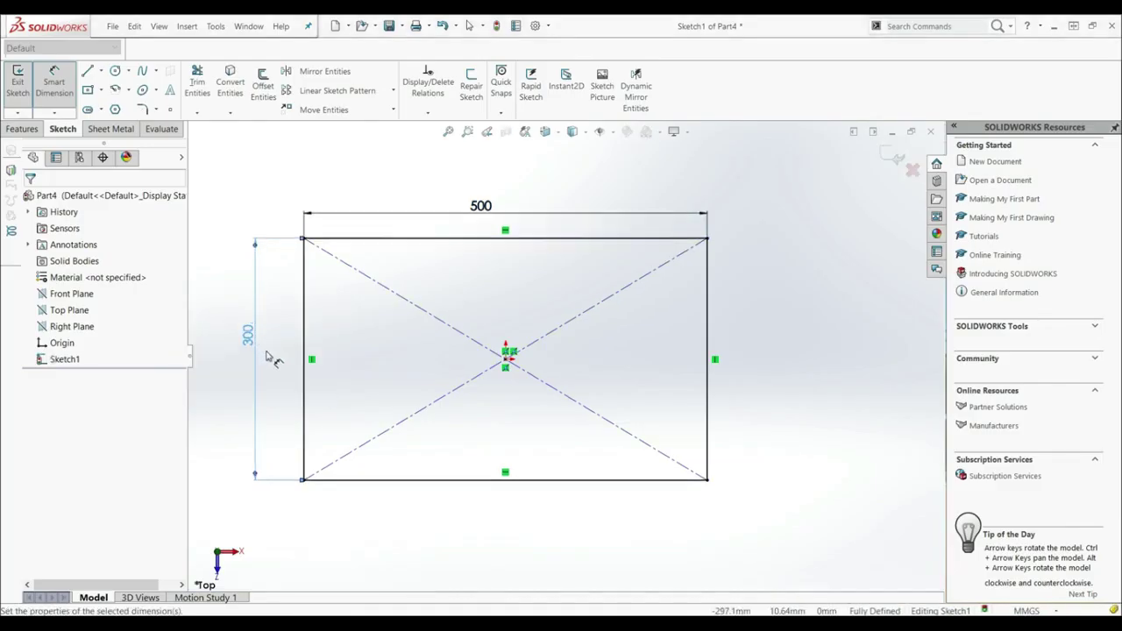
Create a 2 mm thick sheet metal base flange from the rectangle sketch with a K-factor of 0.5.
left_click(110, 129)
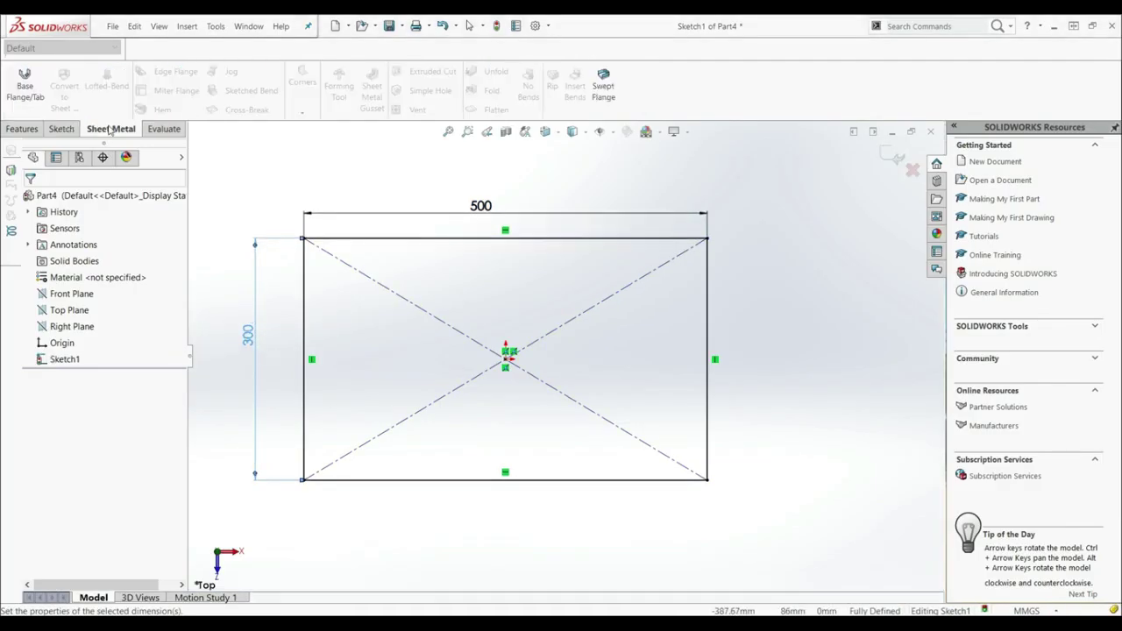
left_click(26, 88)
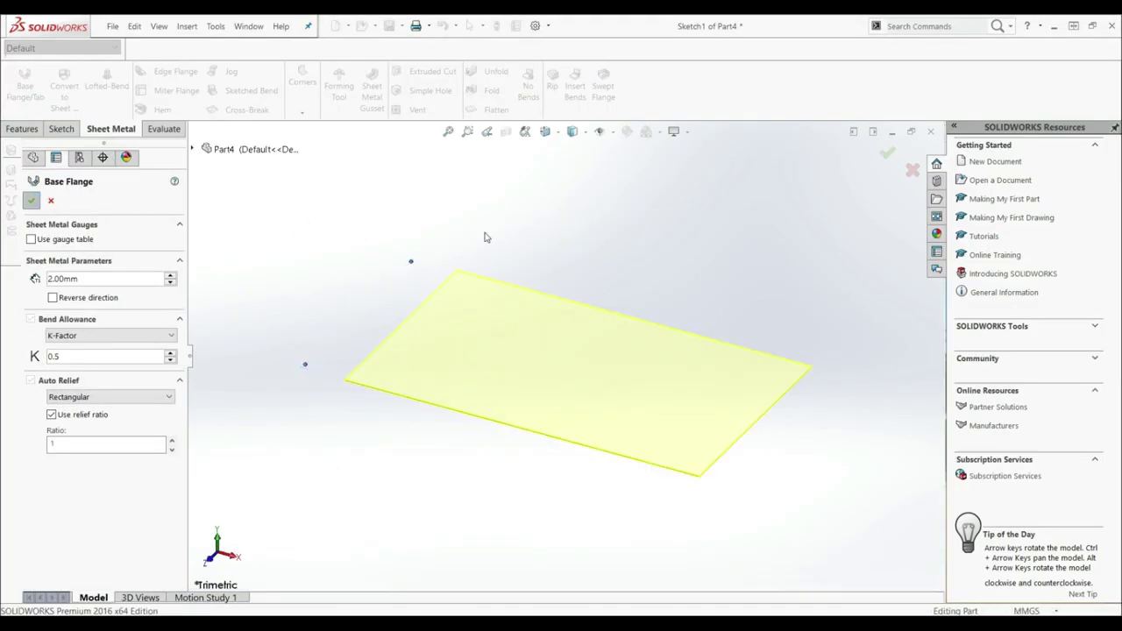
key("Return")
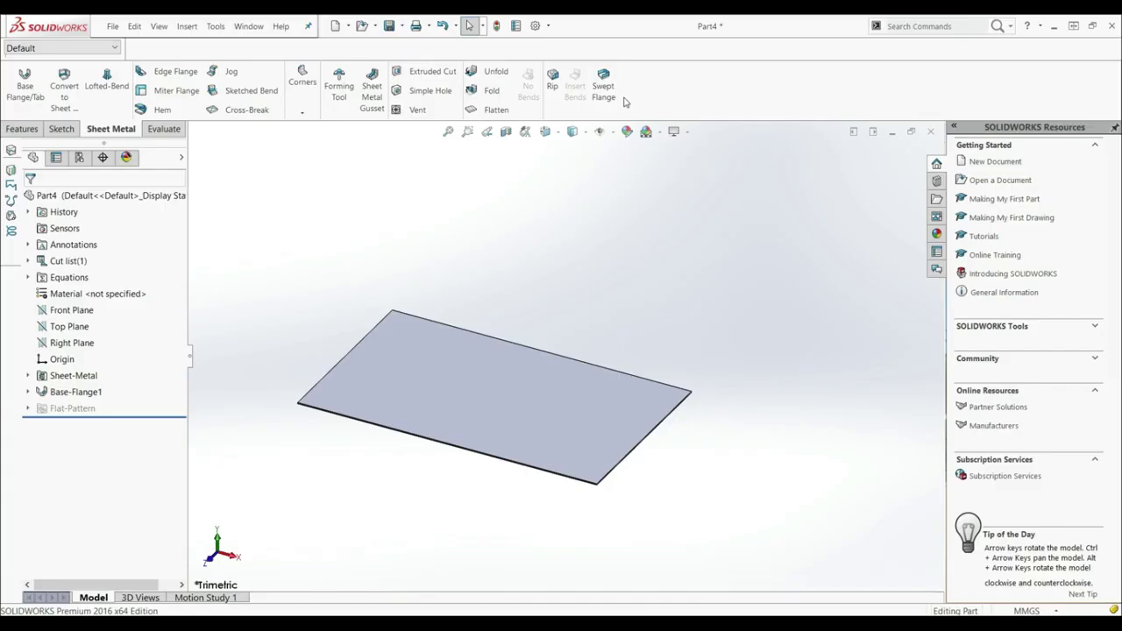
Start a sketch on the thin front face of the base flange and view it face-on.
scroll(644, 368, "down", 4)
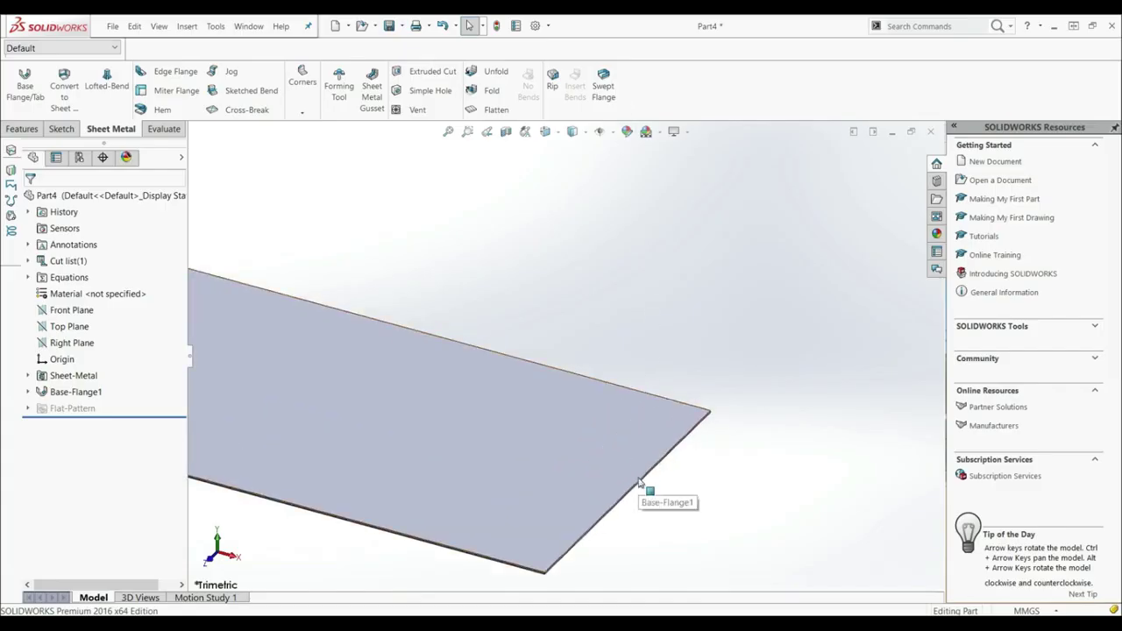
scroll(626, 491, "up", 5)
scroll(556, 431, "down", 4)
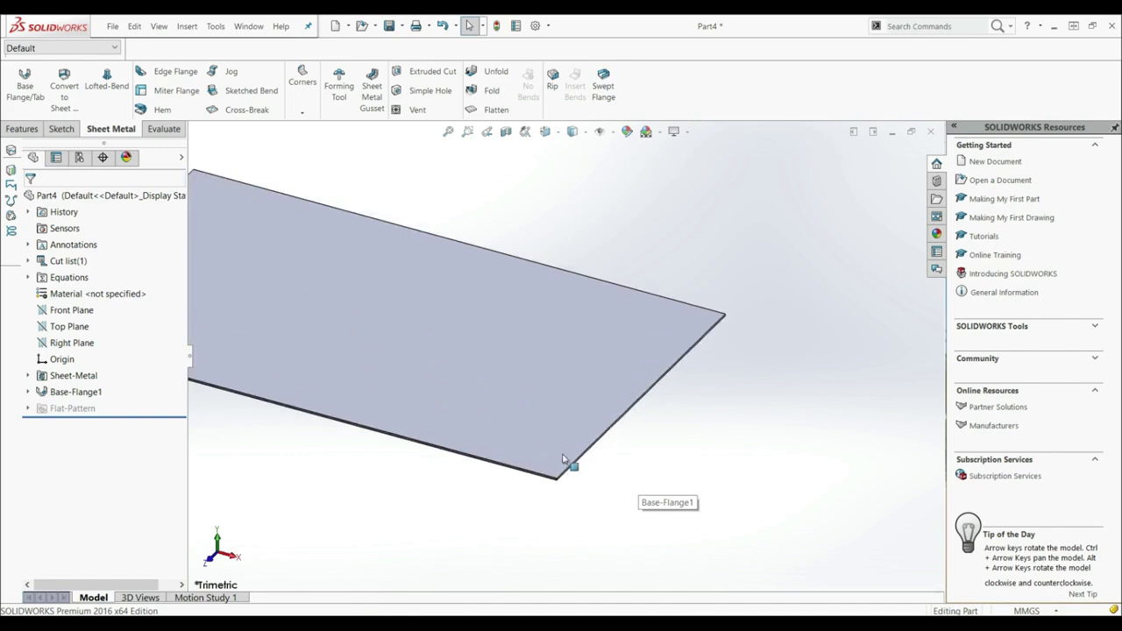
scroll(412, 226, "up", 3)
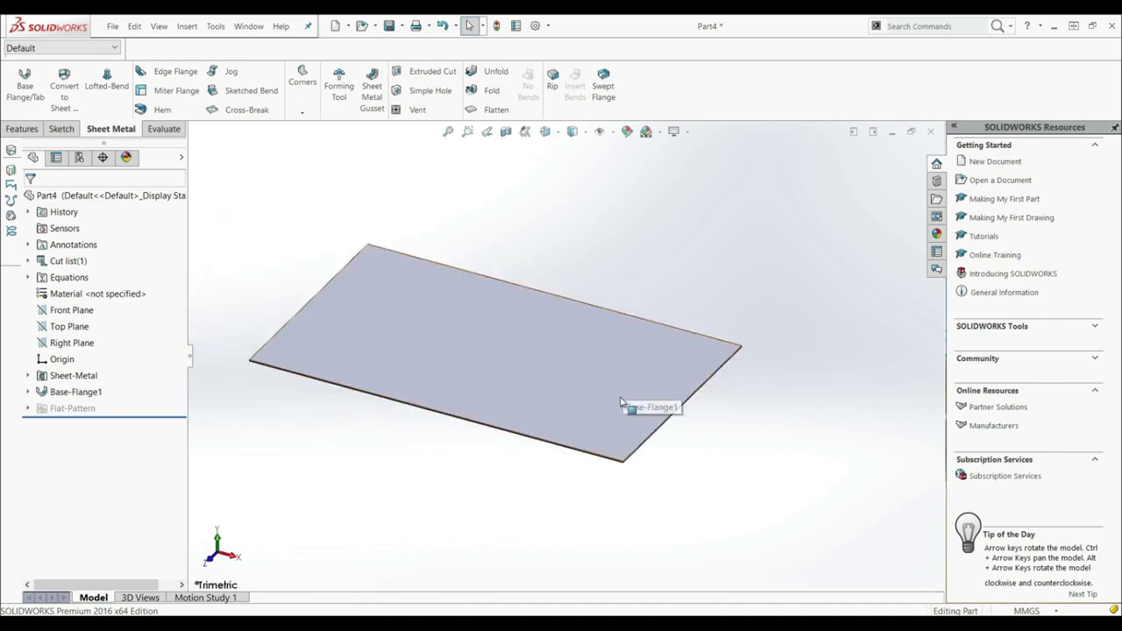
scroll(617, 453, "down", 5)
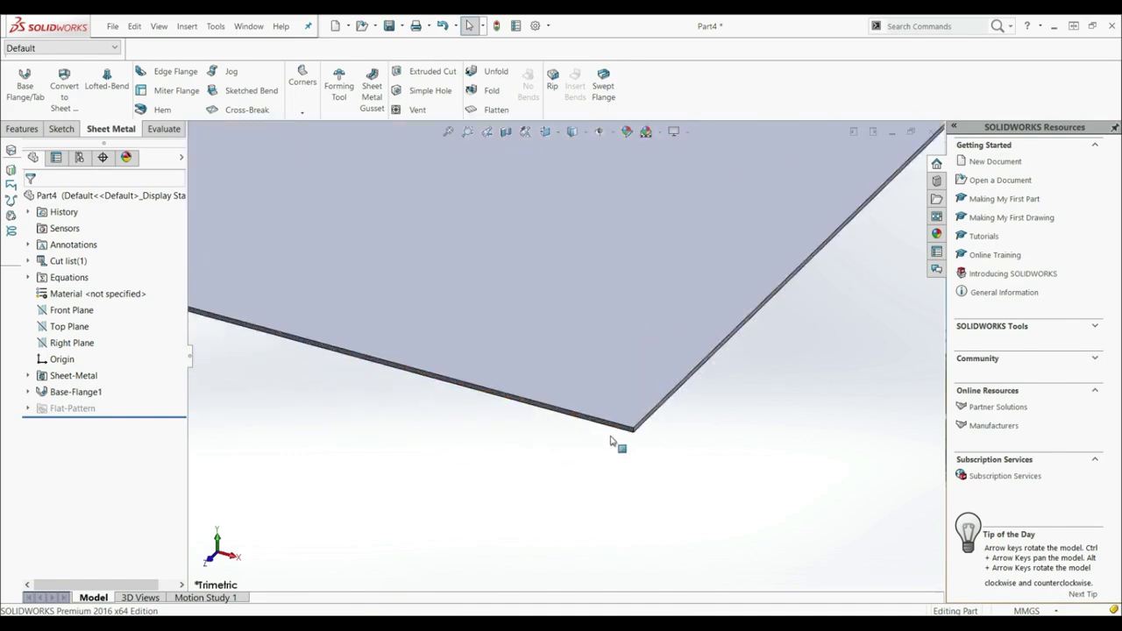
left_click(603, 422)
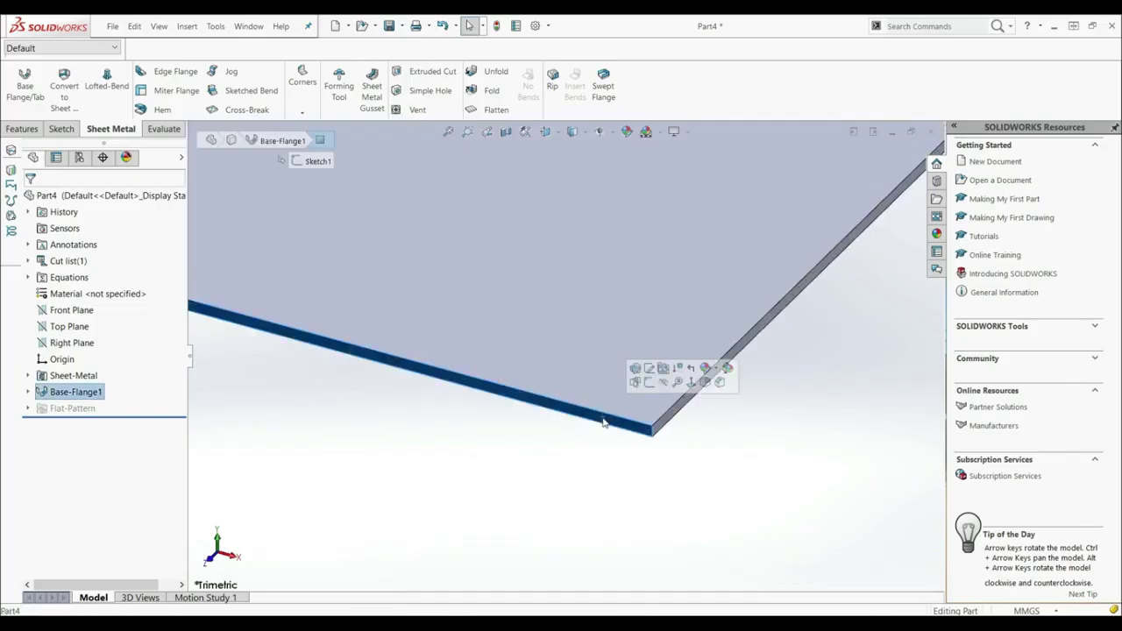
left_click(650, 383)
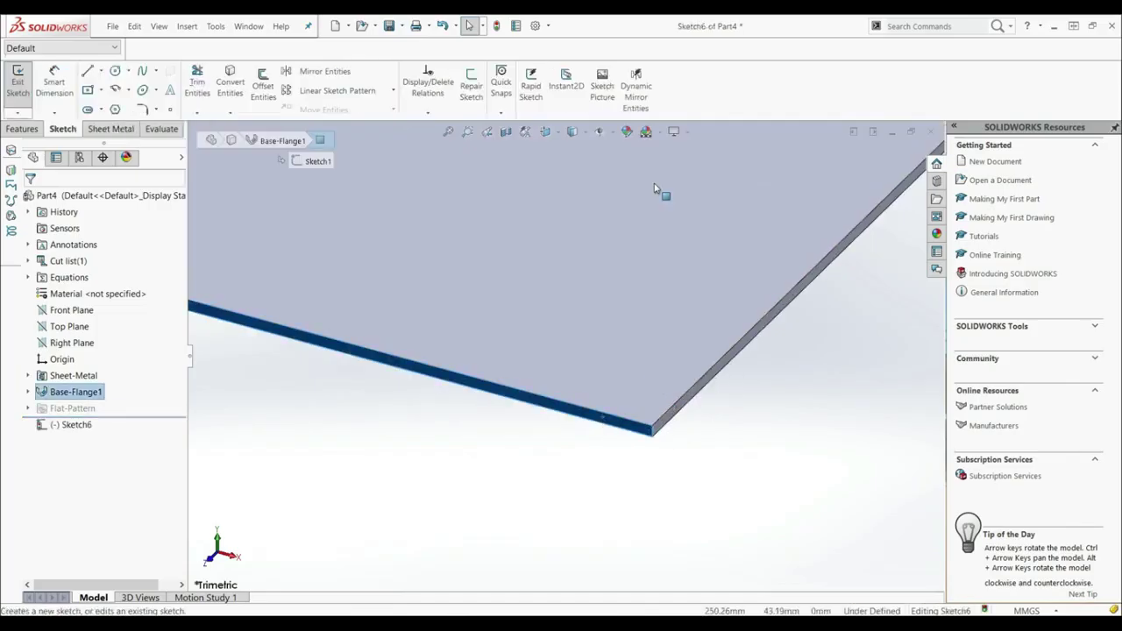
left_click(545, 132)
left_click(627, 212)
Draw a vertical line upward from the upper right corner of the plate's front face.
scroll(581, 376, "down", 4)
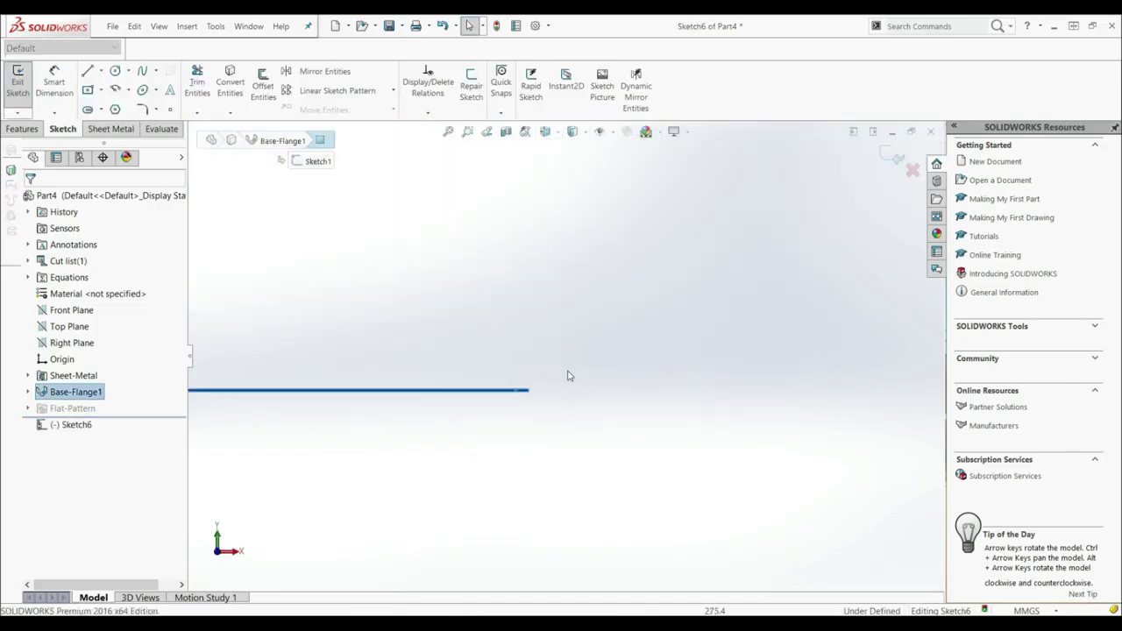
scroll(467, 358, "down", 2)
left_click(456, 360)
scroll(491, 373, "down", 3)
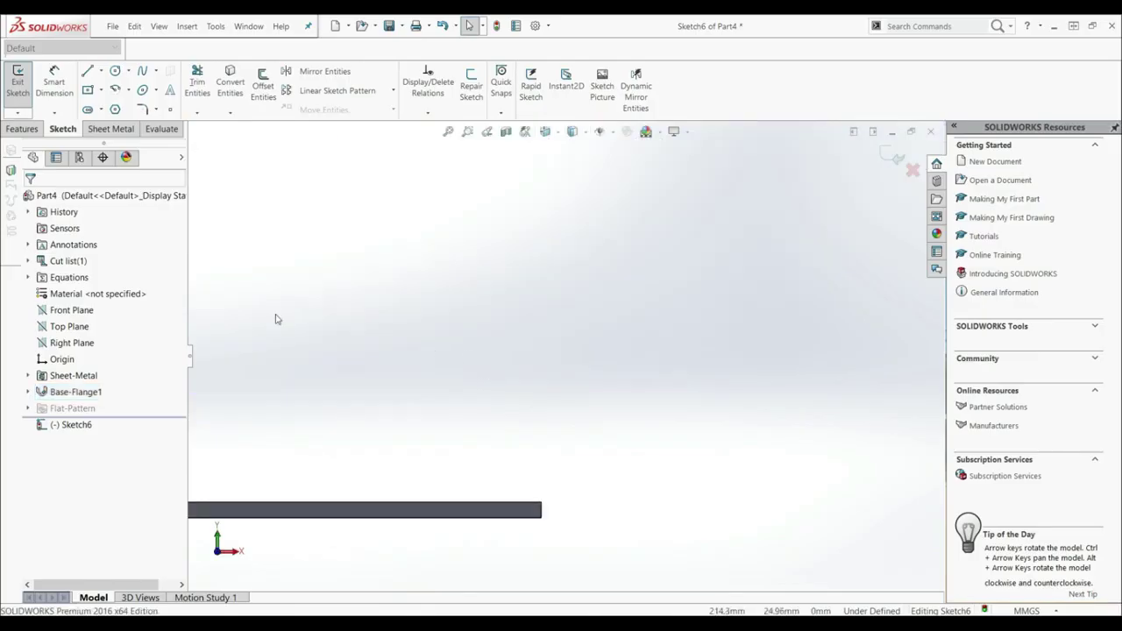
left_click(88, 72)
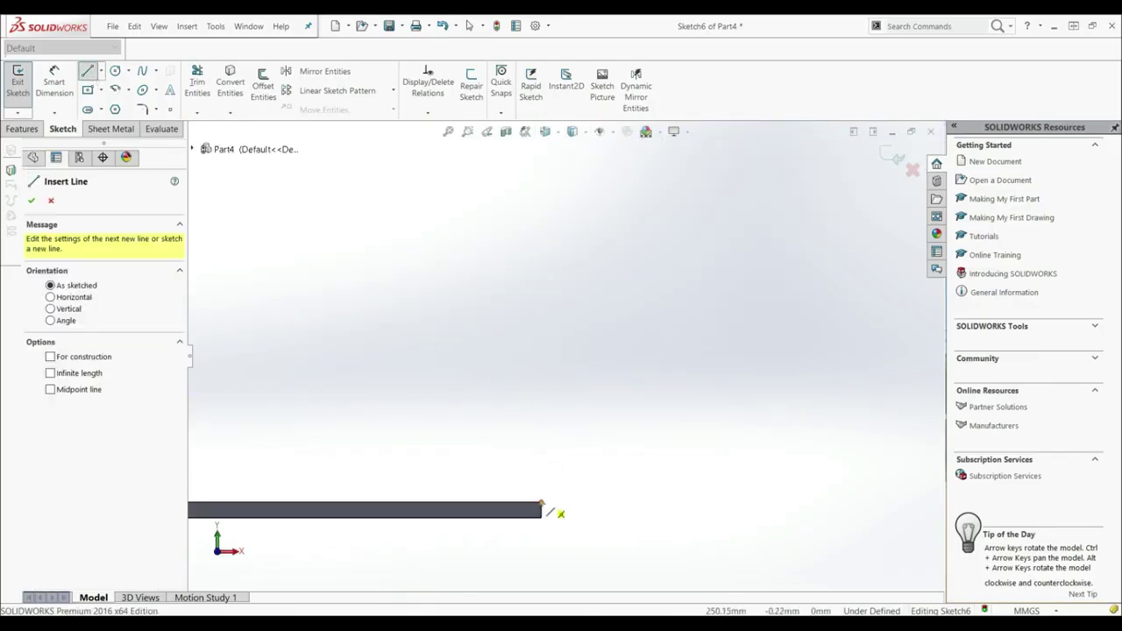
left_click(542, 503)
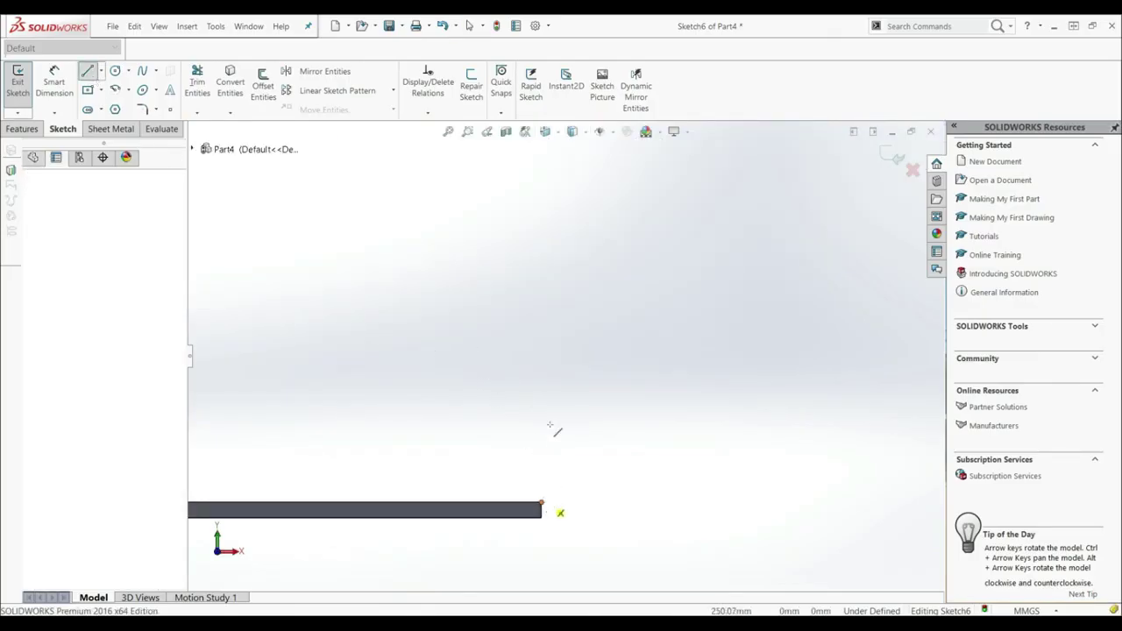
left_click(541, 357)
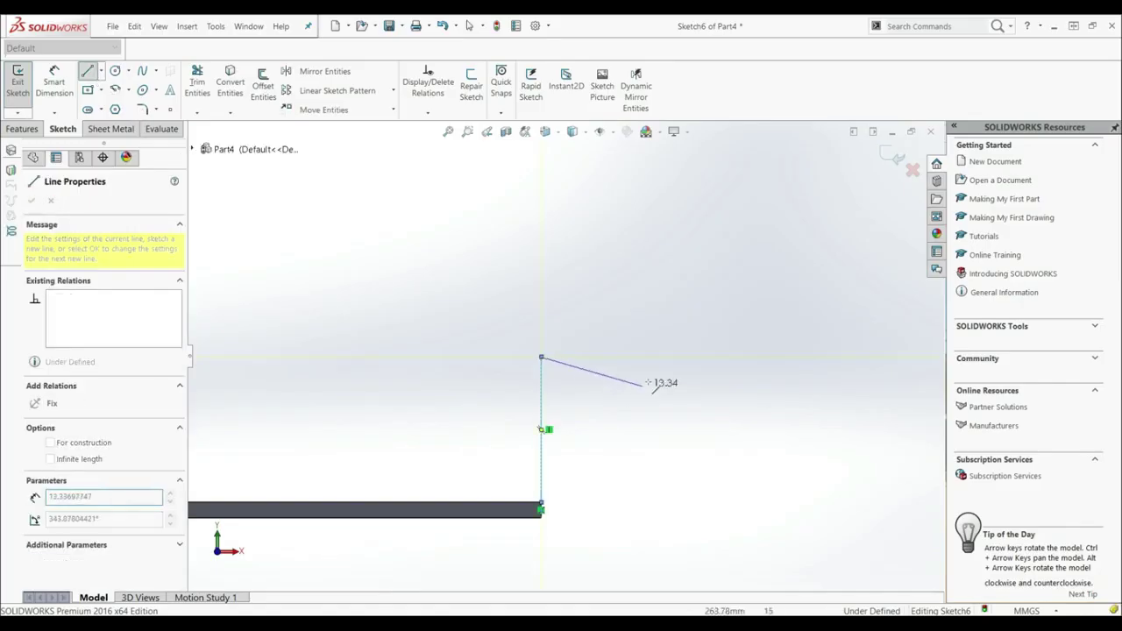
left_click(89, 72)
Dimension the vertical line to 20 mm and close the sketch.
left_click(54, 81)
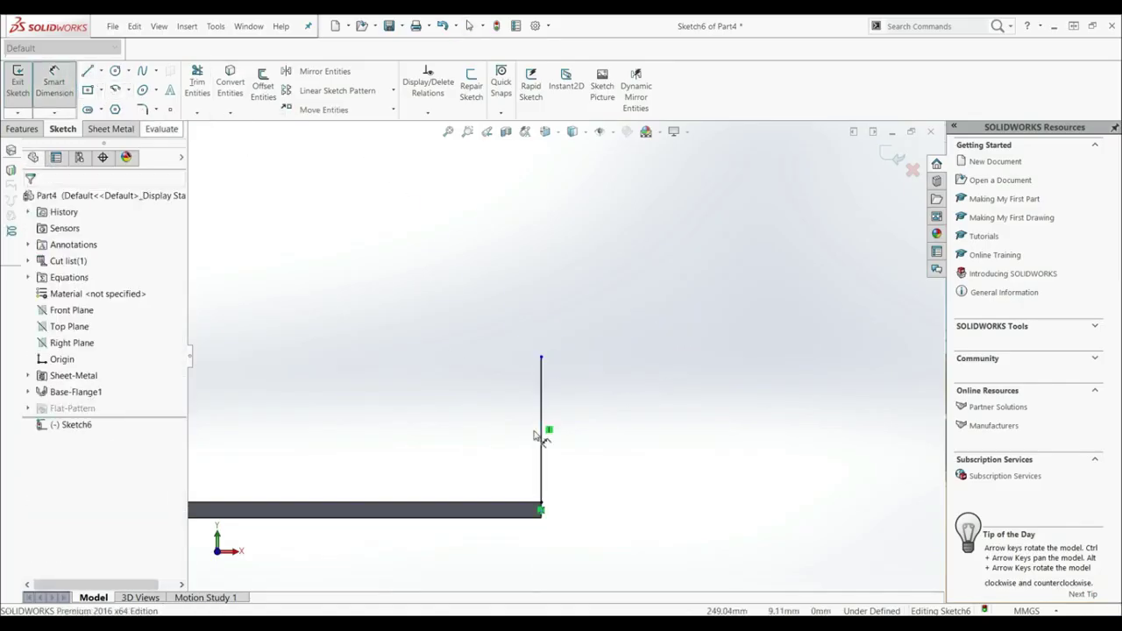
left_click(541, 407)
left_click(599, 425)
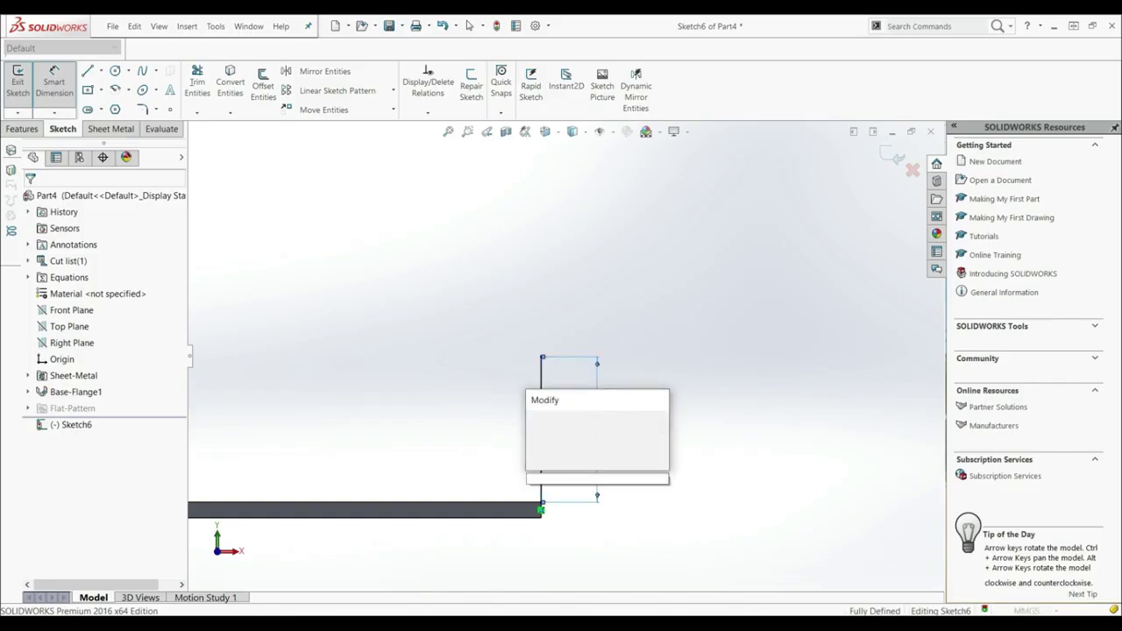
type("20")
key("Return")
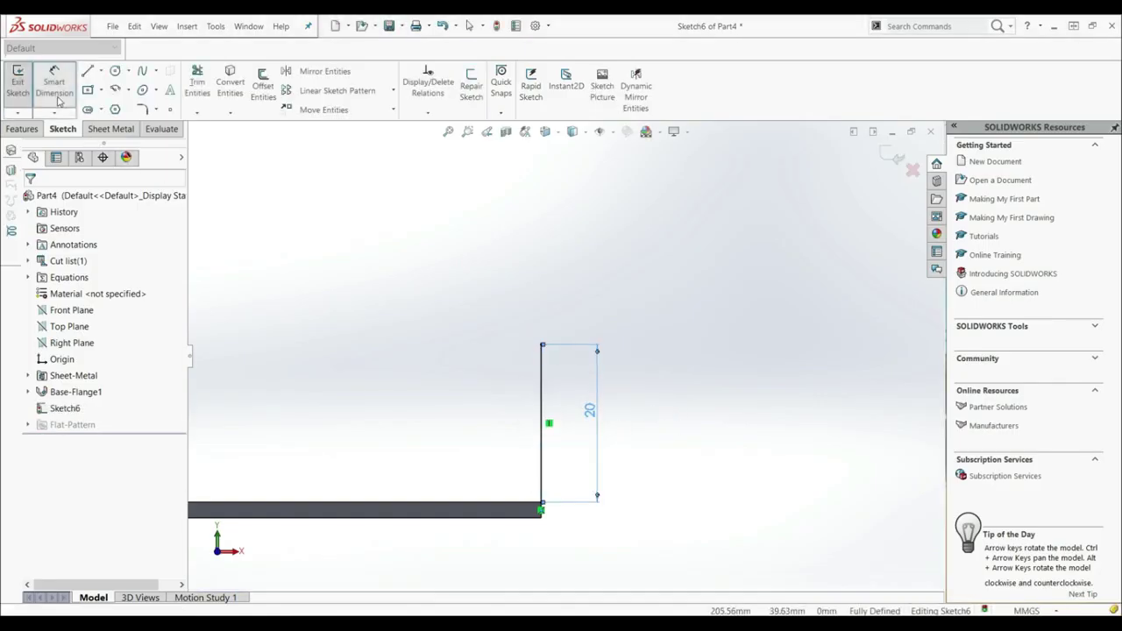
left_click(18, 82)
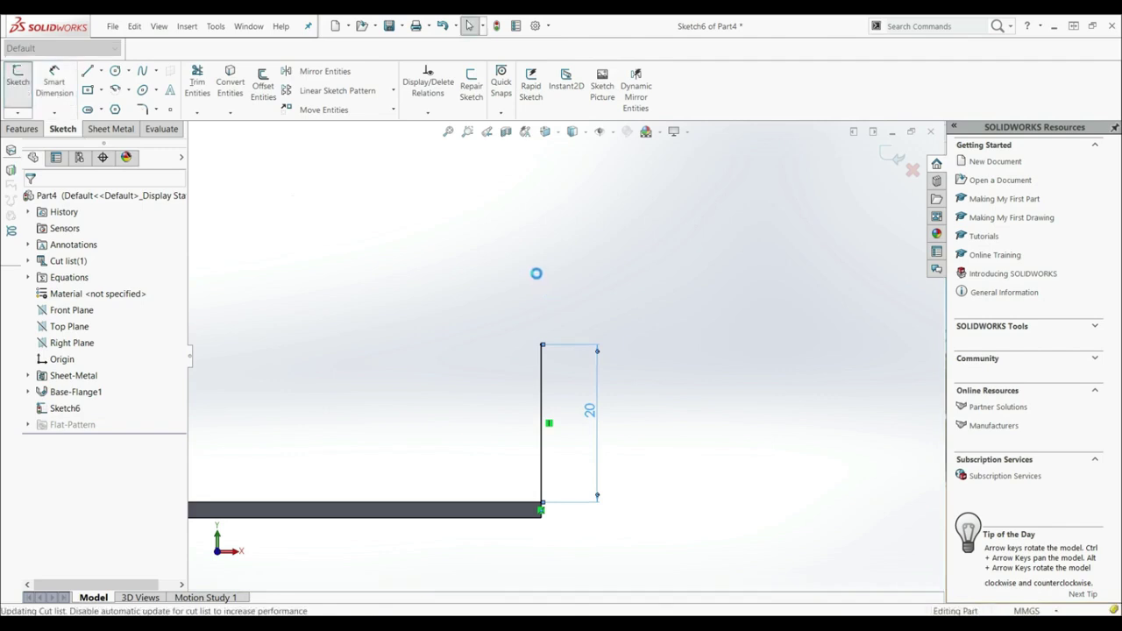
Start a Swept Flange using the vertical line sketch as profile and the adjoining short side edge of the plate as path.
mouse_move(483, 268)
middle_mouse_down()
mouse_move(459, 273)
mouse_move(456, 330)
middle_mouse_up()
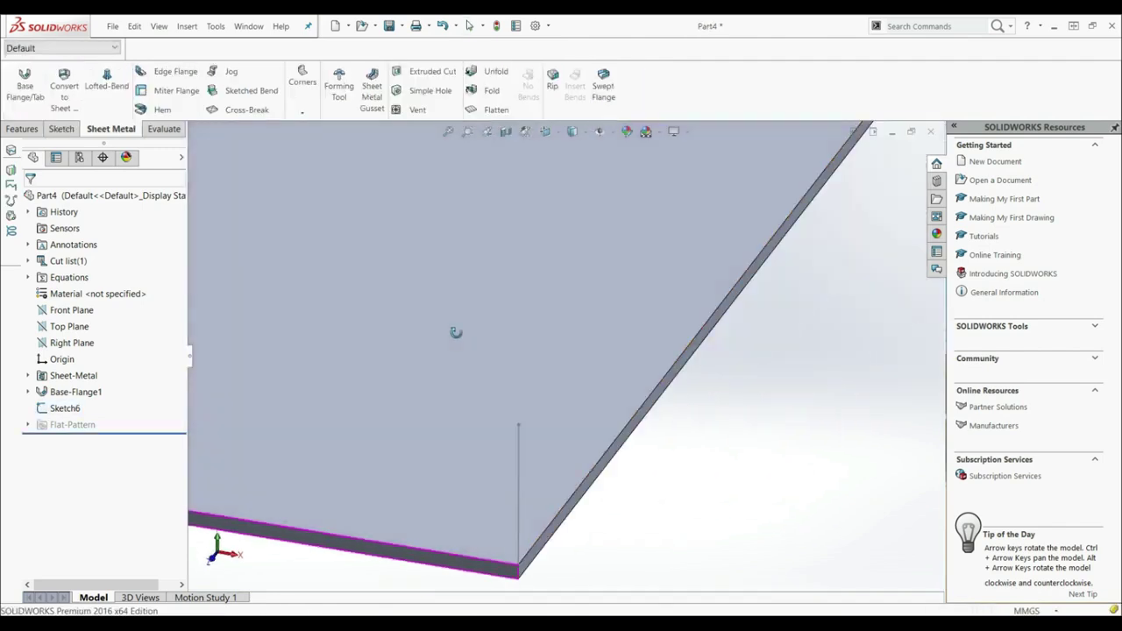
scroll(468, 345, "up", 8)
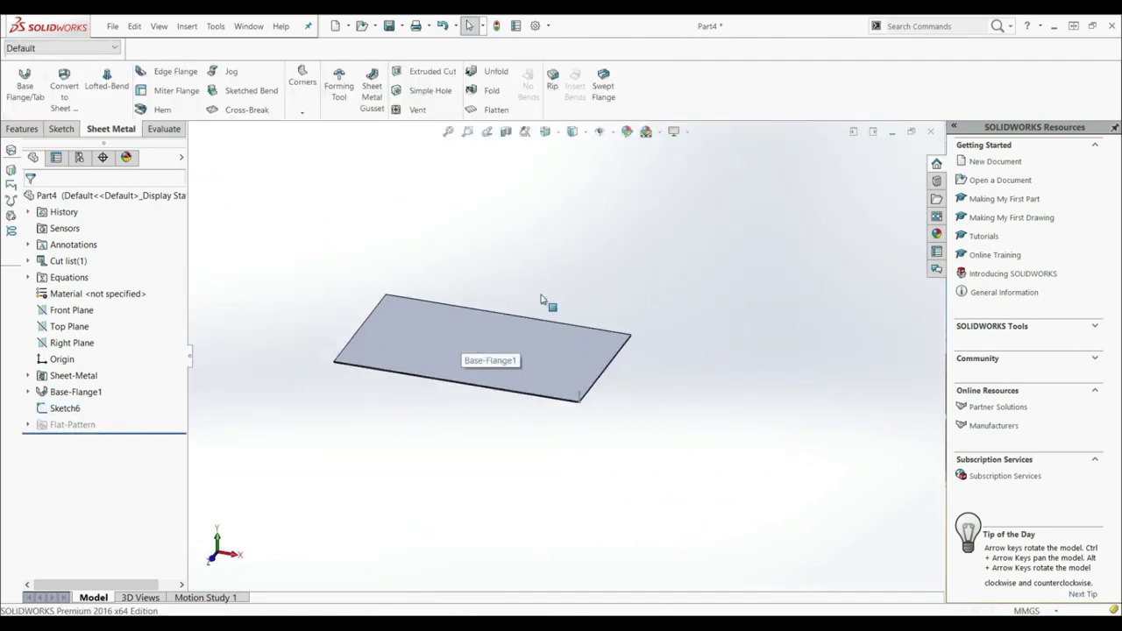
scroll(508, 261, "down", 2)
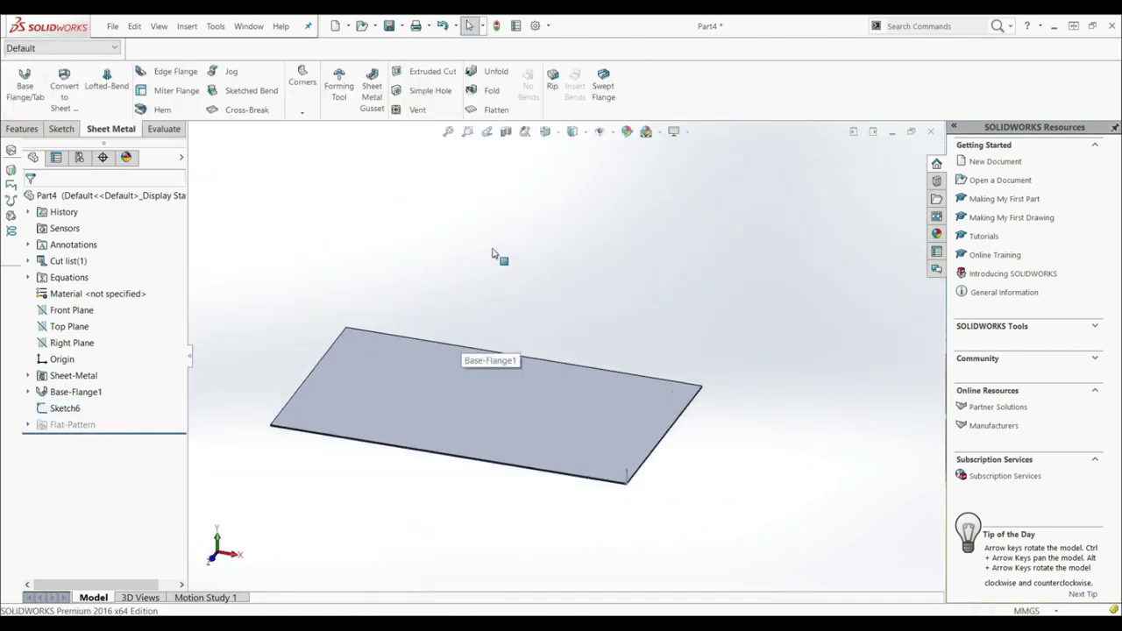
left_click(604, 87)
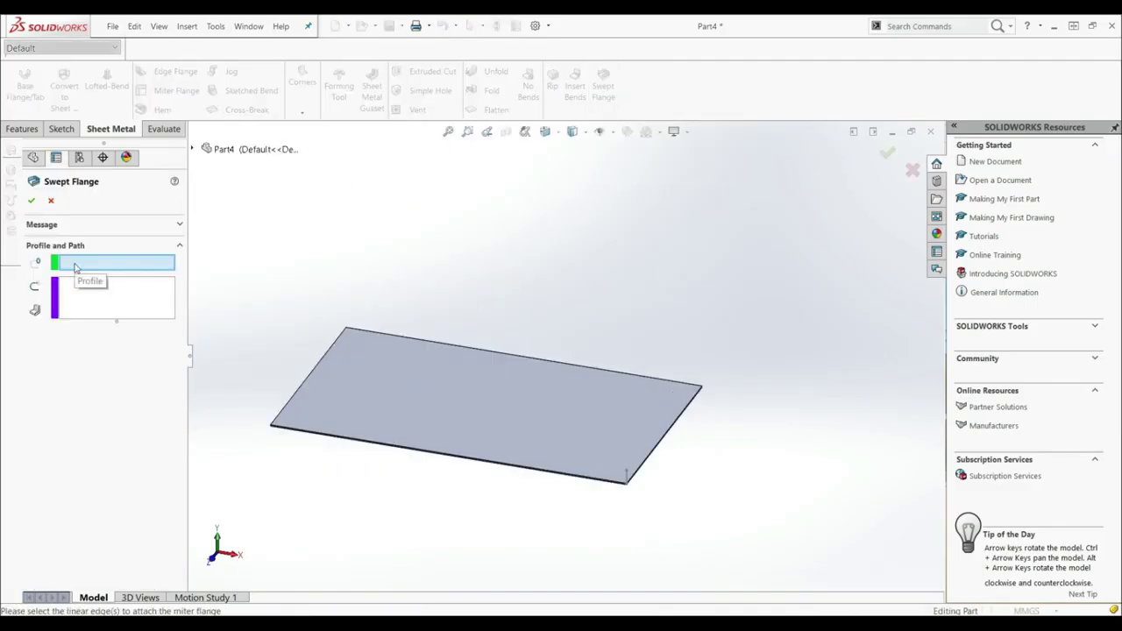
scroll(615, 468, "down", 2)
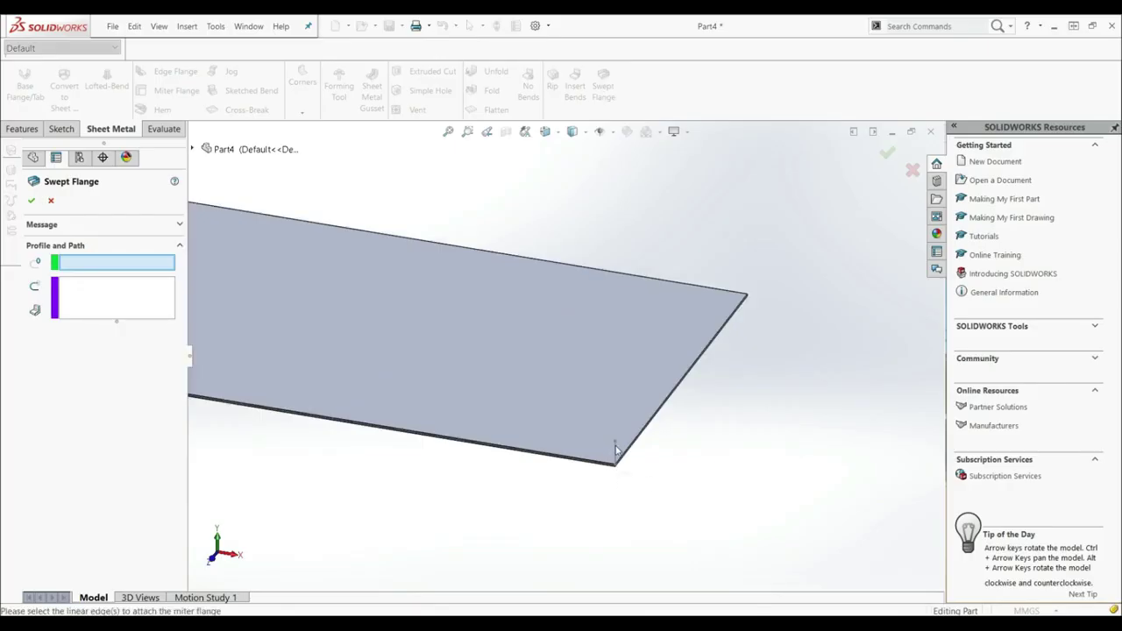
left_click(615, 450)
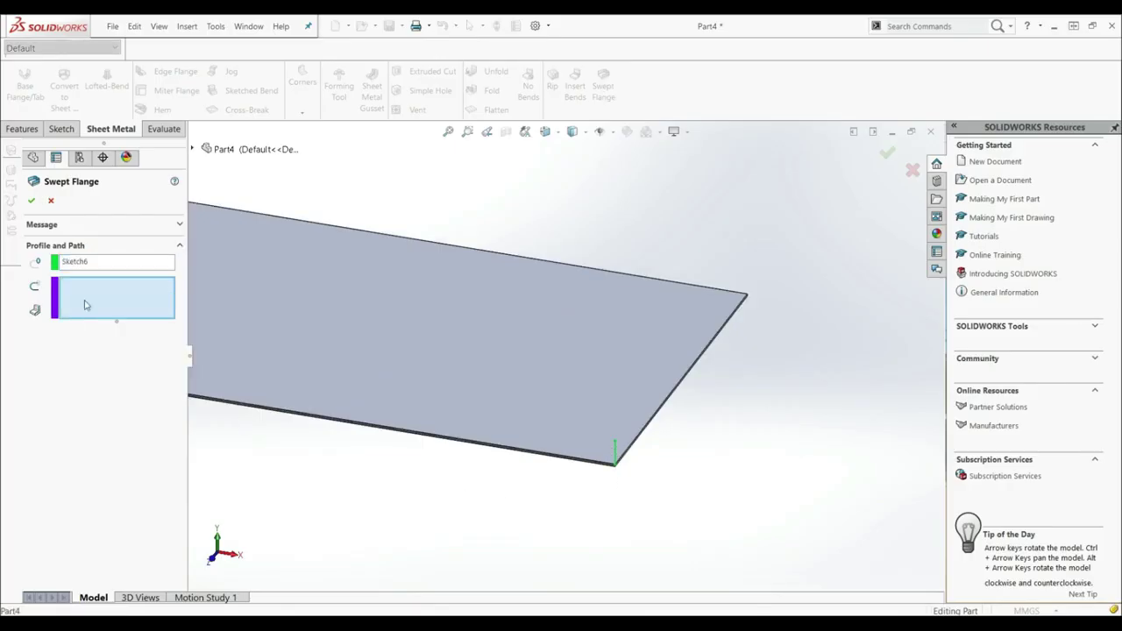
left_click(700, 375)
middle_click_drag(513, 457, 581, 435)
Set the swept flange's bend radius to 2 mm and its flange position to Material Outside.
double_click(111, 352)
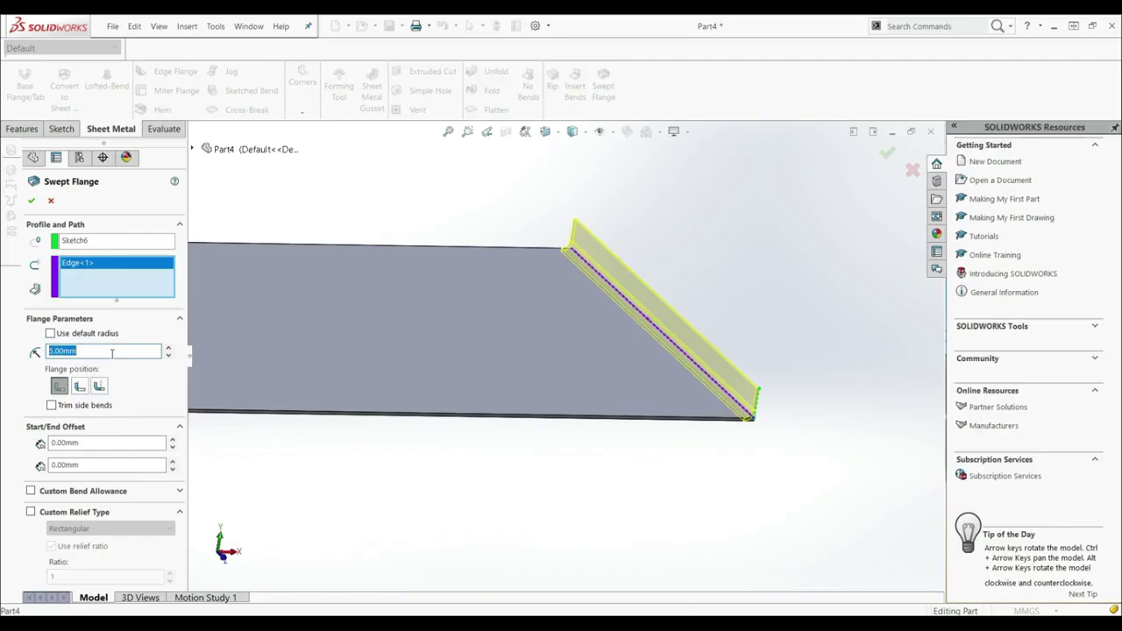
scroll(112, 351, "down", 3)
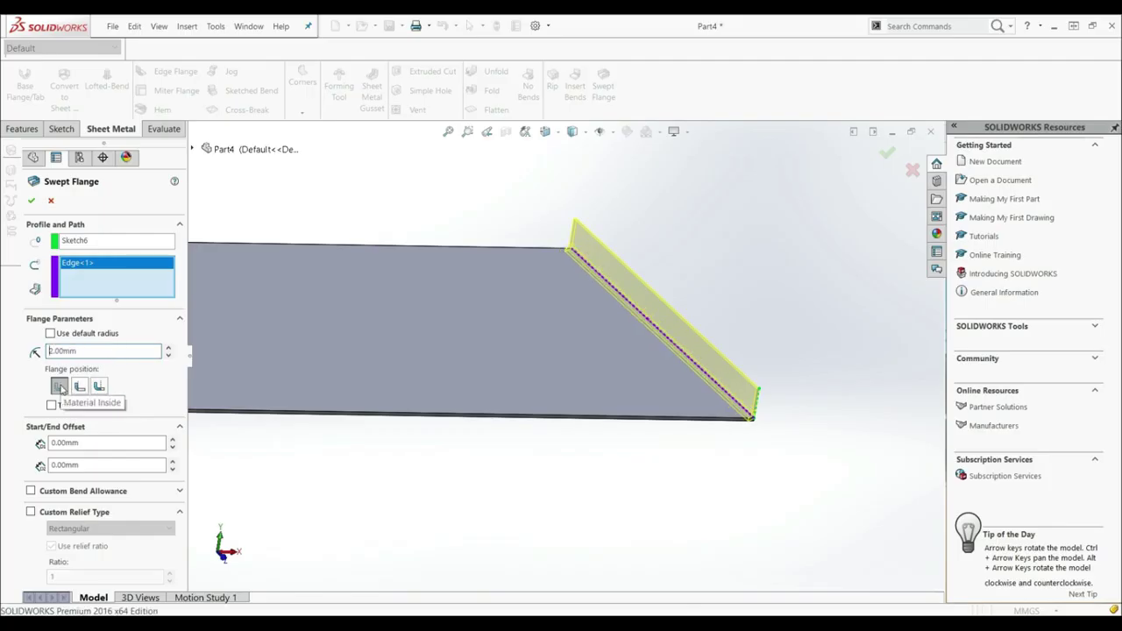
middle_click_drag(270, 397, 710, 401)
scroll(650, 431, "down", 3)
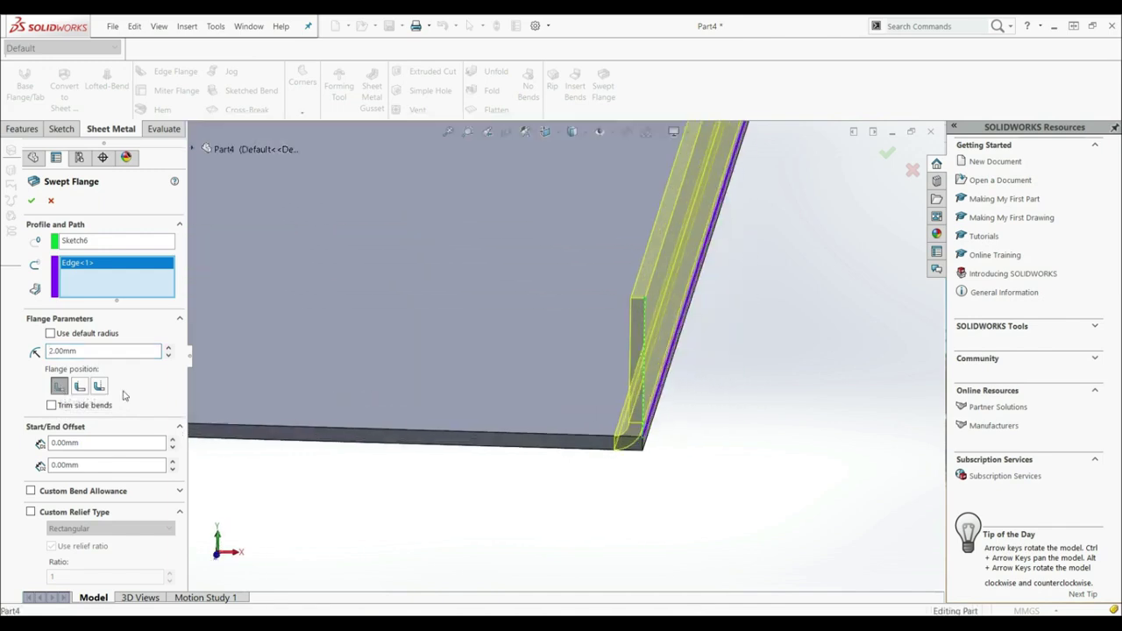
left_click(80, 387)
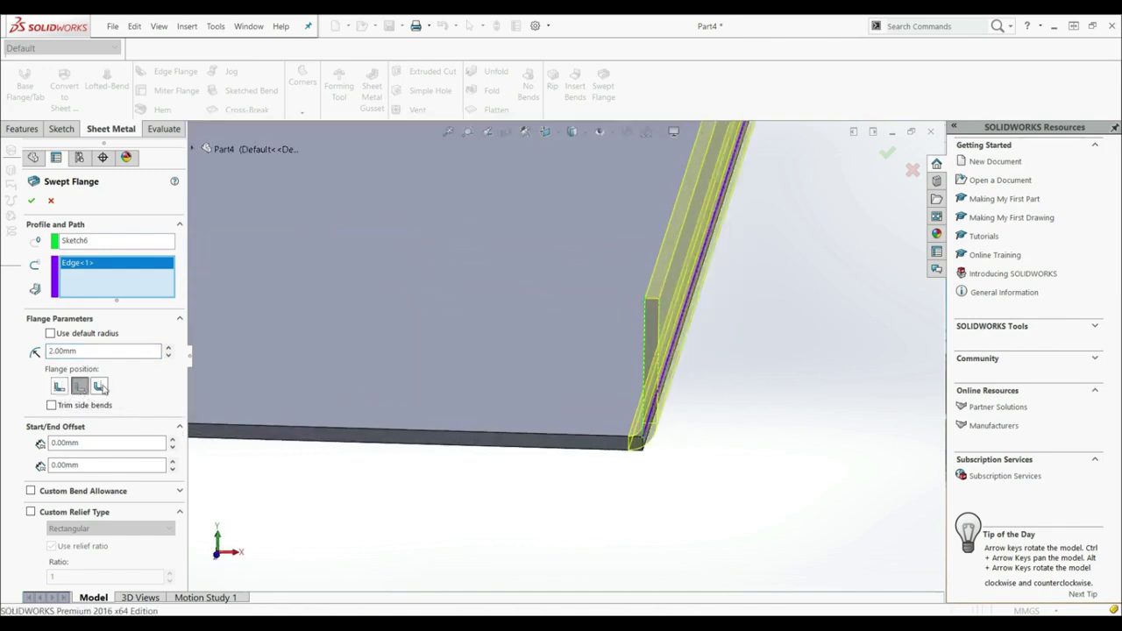
Try the Bend Outside flange position, set it to Material Inside instead, and complete the swept flange.
left_click(100, 386)
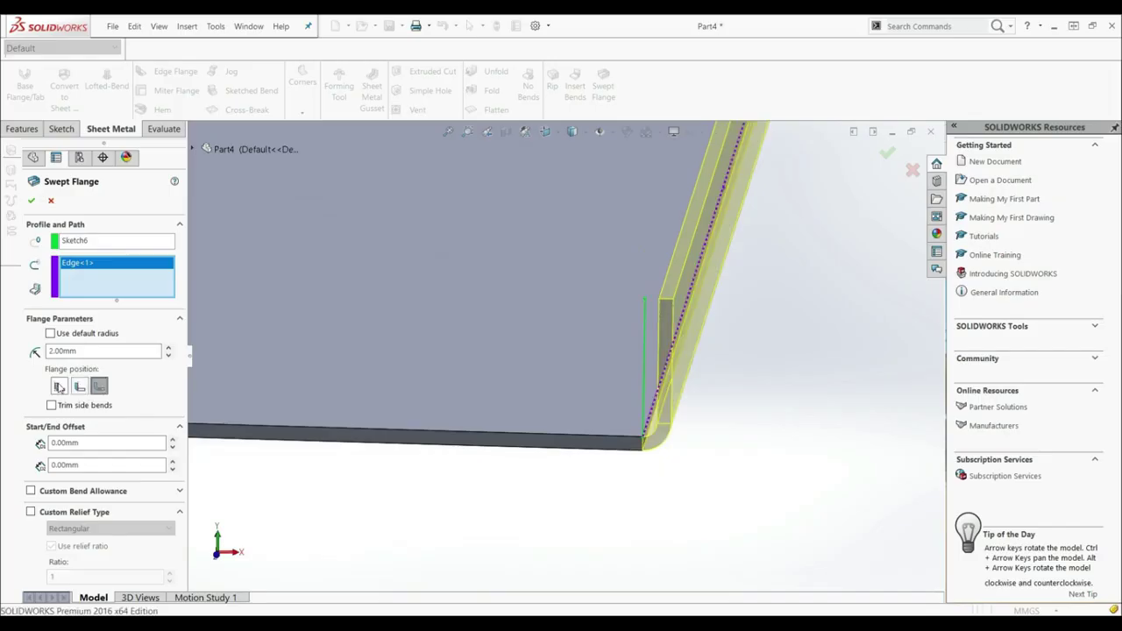
left_click(58, 386)
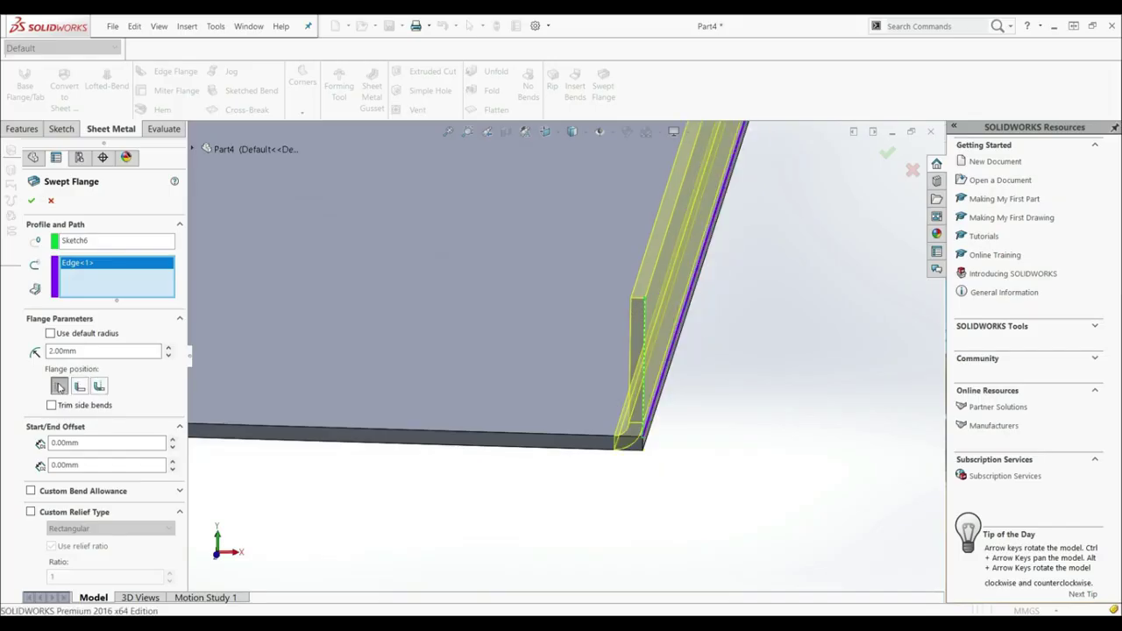
scroll(441, 375, "down", 5)
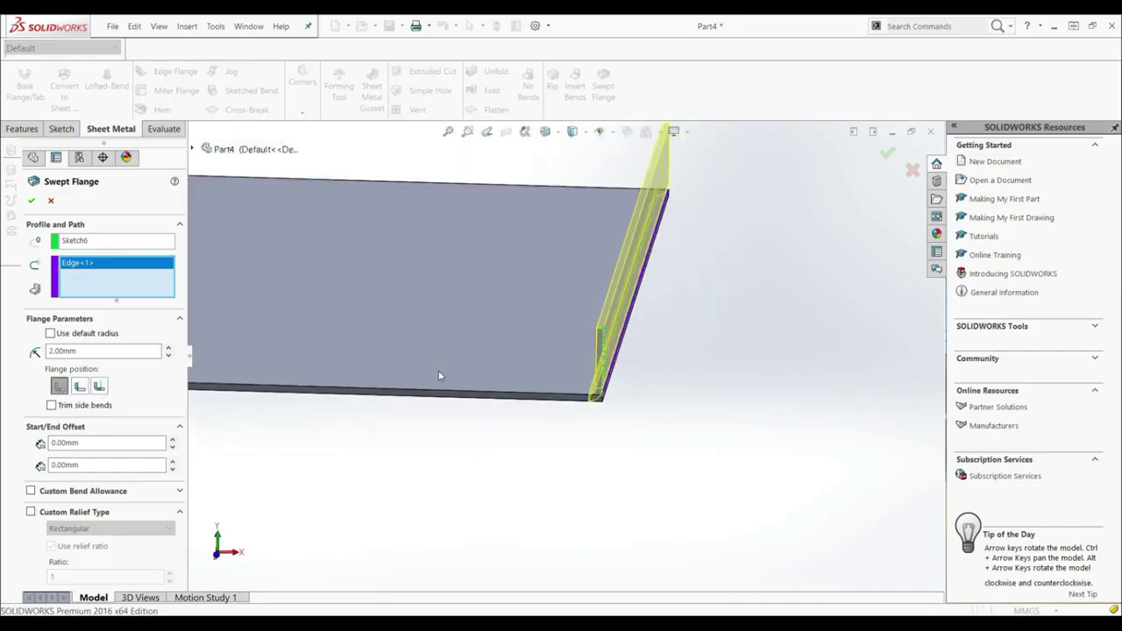
middle_click_drag(446, 376, 438, 333)
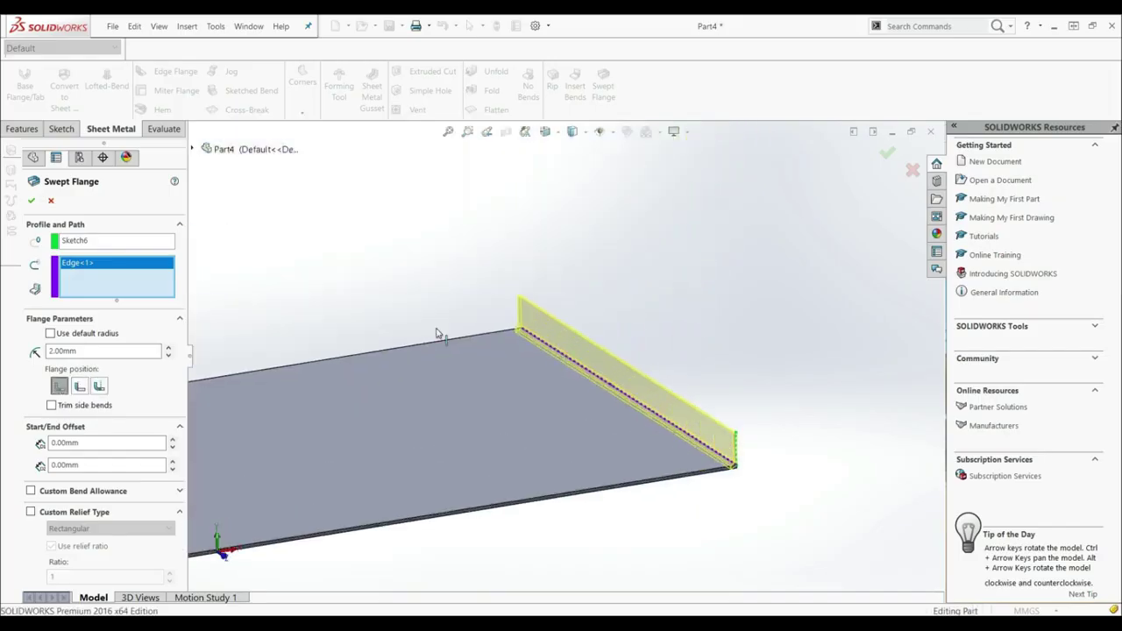
left_click(30, 201)
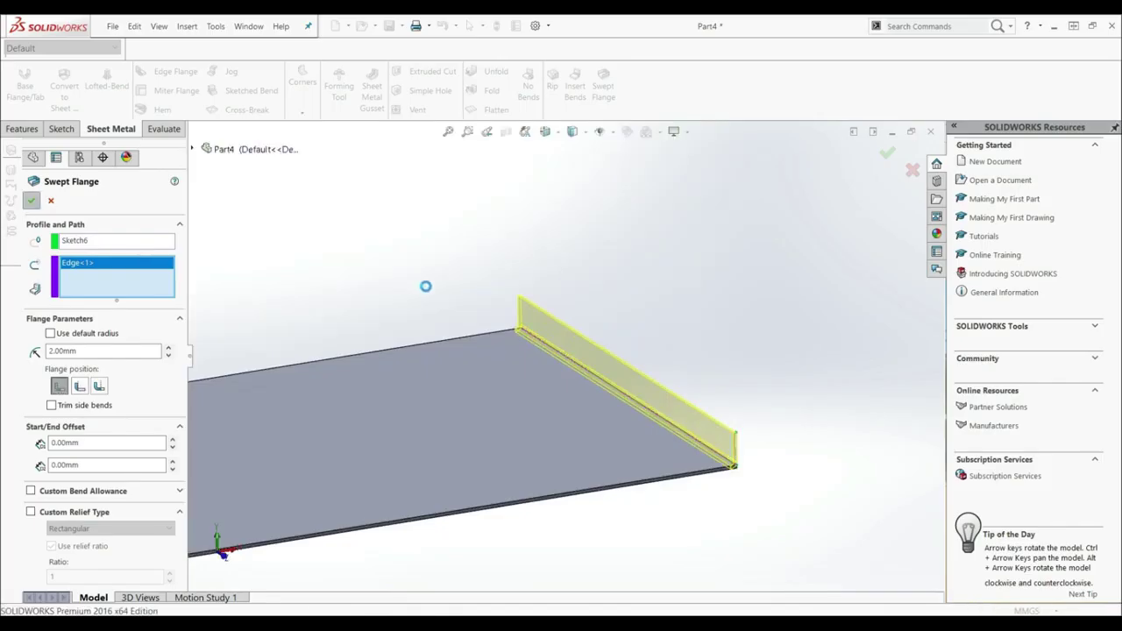
middle_click_drag(426, 287, 447, 338)
scroll(455, 350, "up", 2)
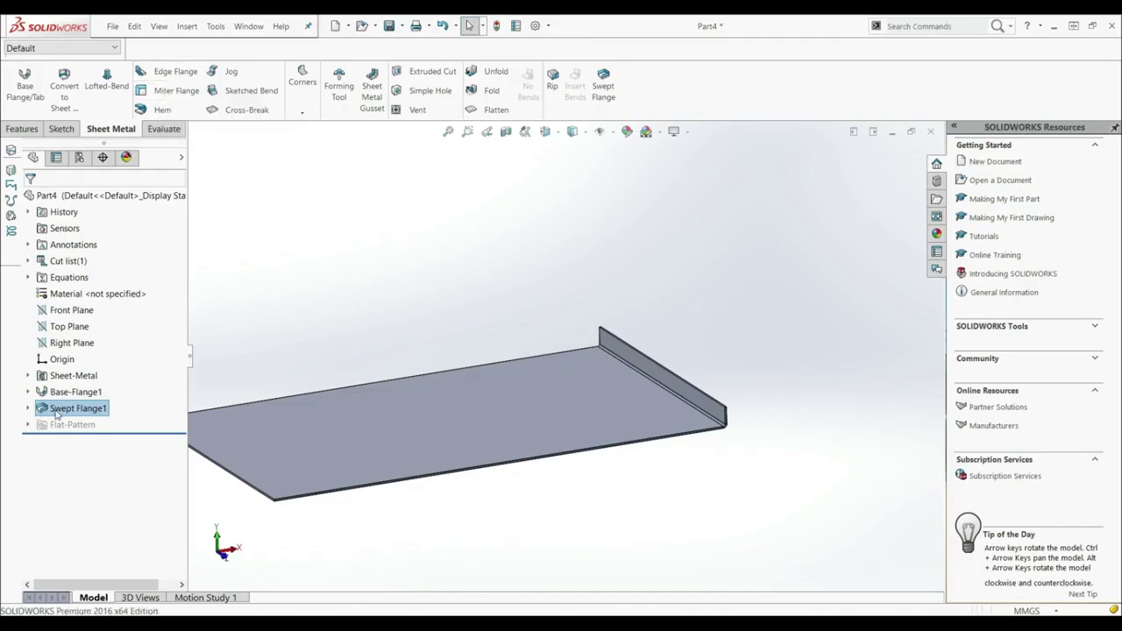
Examine the profile and path sketches contained in the swept flange feature.
left_click(27, 409)
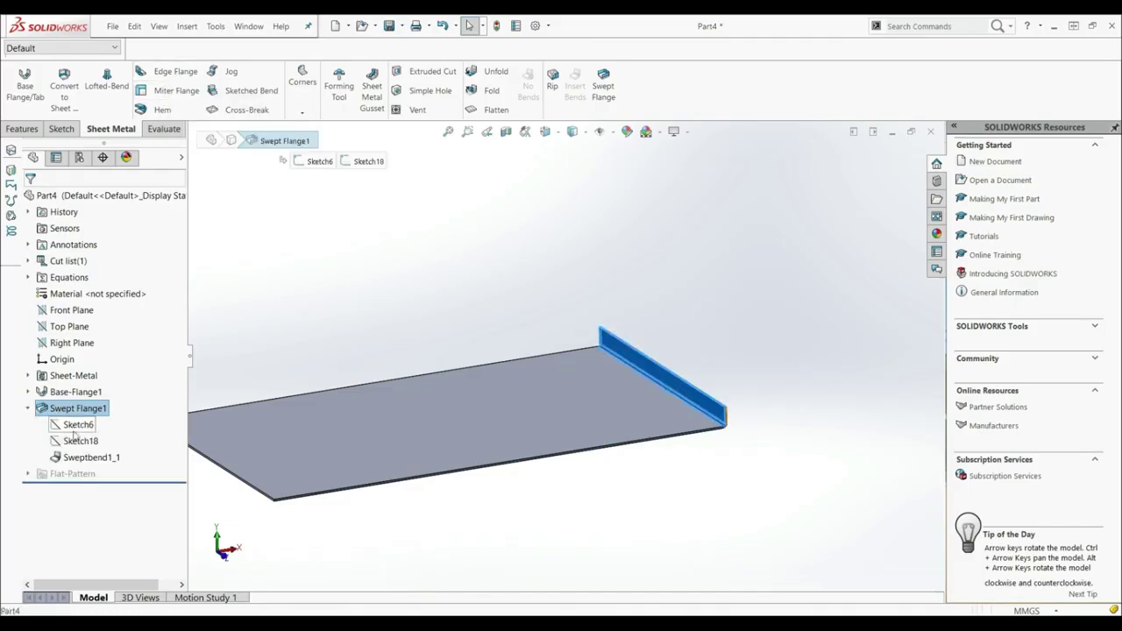
left_click(78, 426)
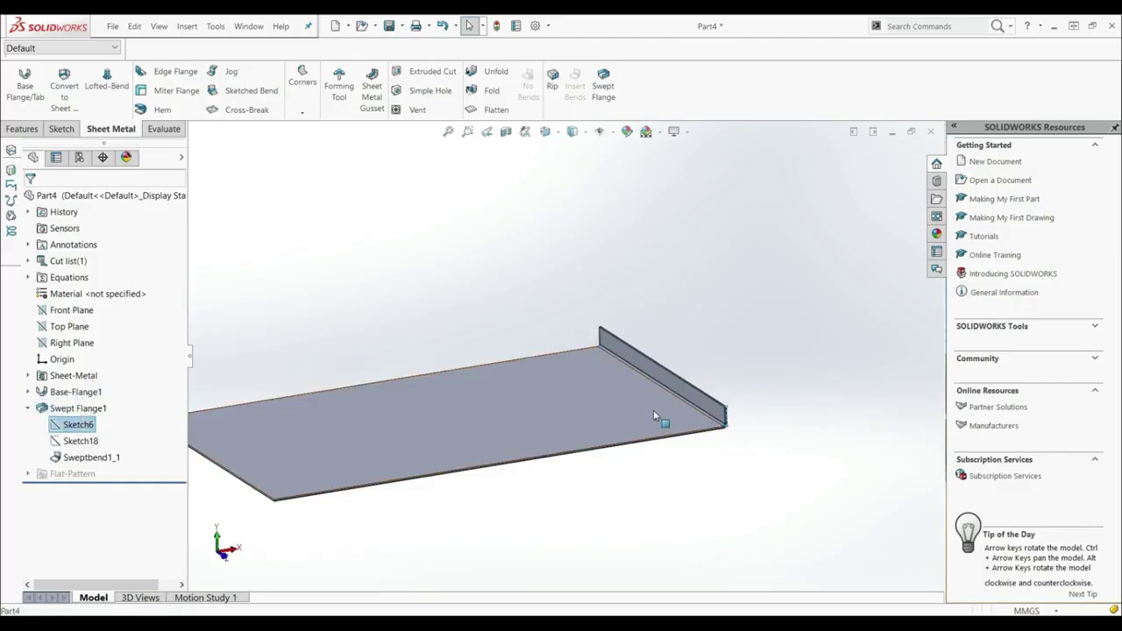
scroll(727, 429, "down", 2)
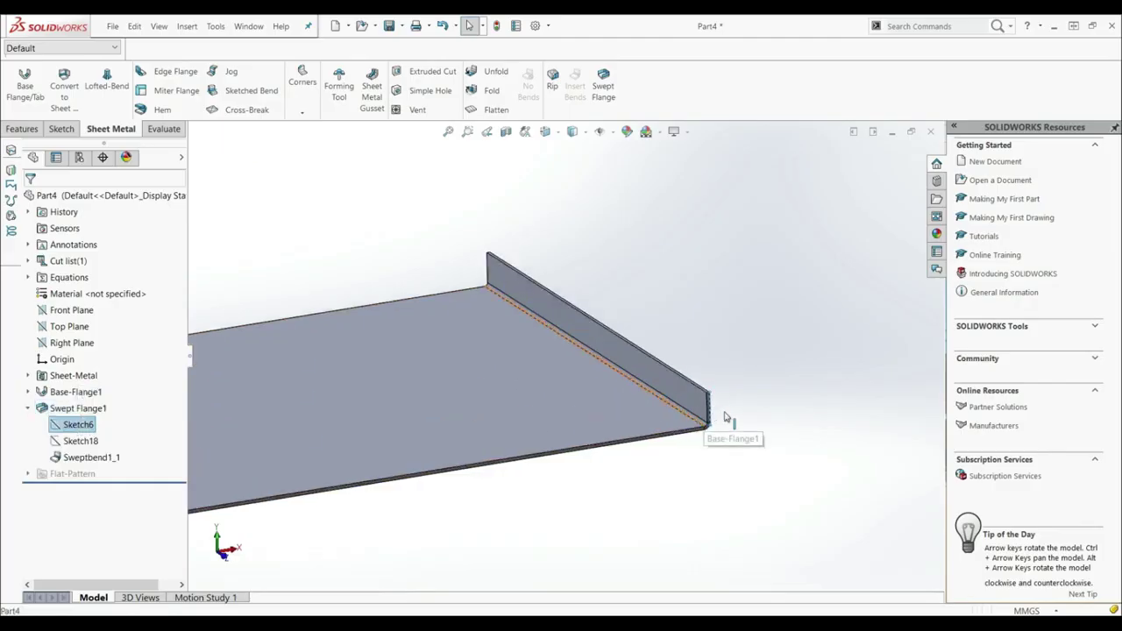
left_click(80, 441)
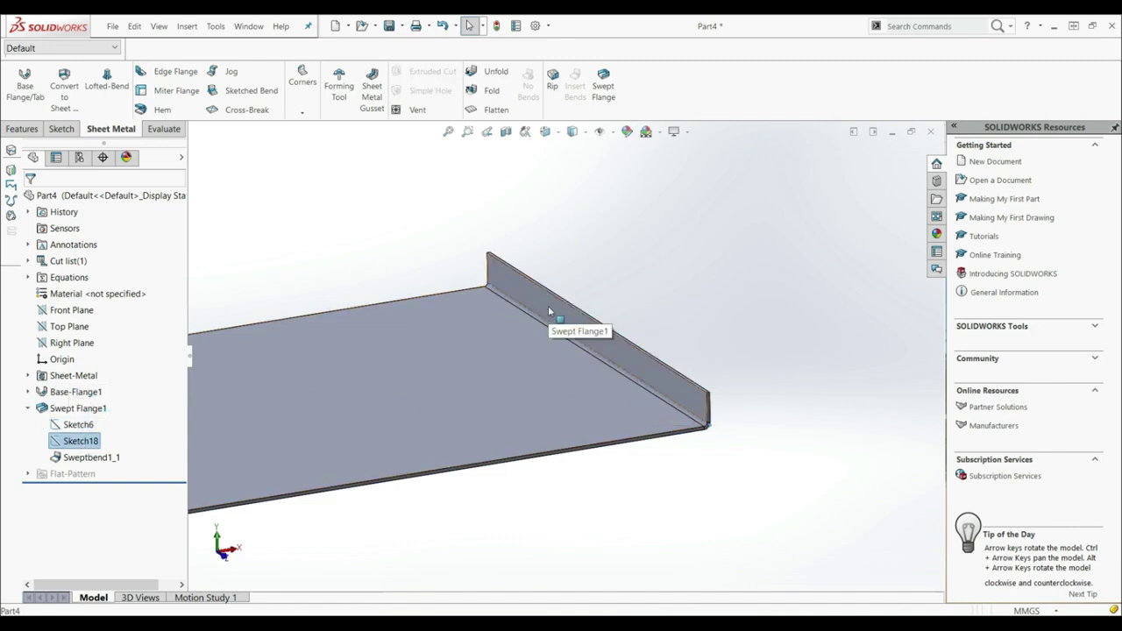
Edit the swept flange to add the plate's three remaining edges to its path, so it runs around the whole perimeter.
left_click(59, 408)
left_click(59, 408)
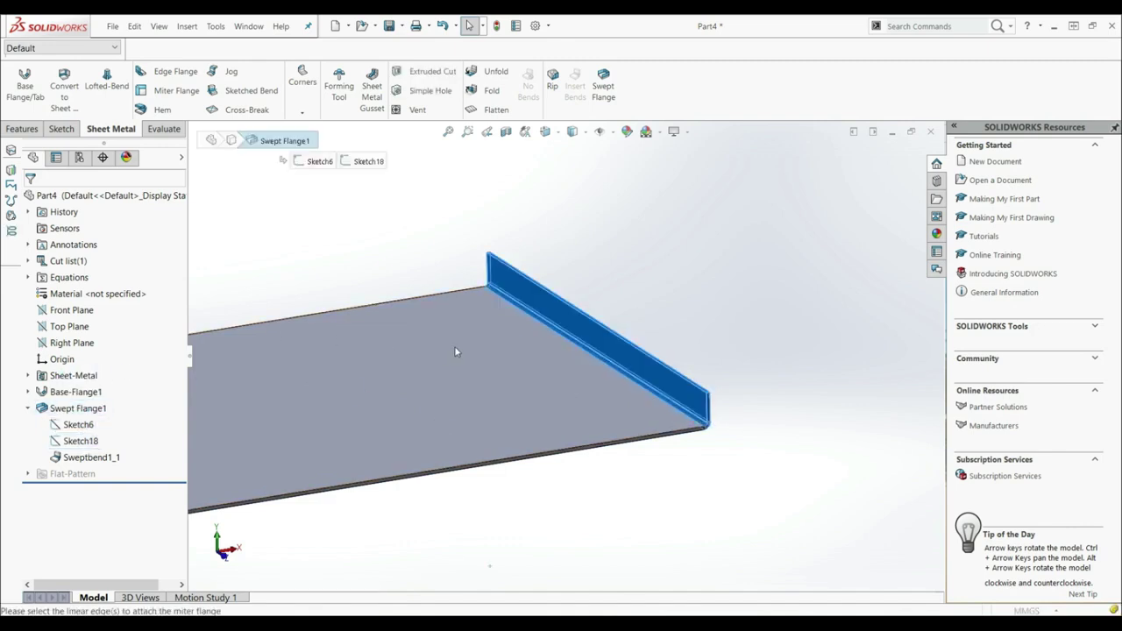
scroll(403, 342, "up", 6)
scroll(299, 356, "down", 3)
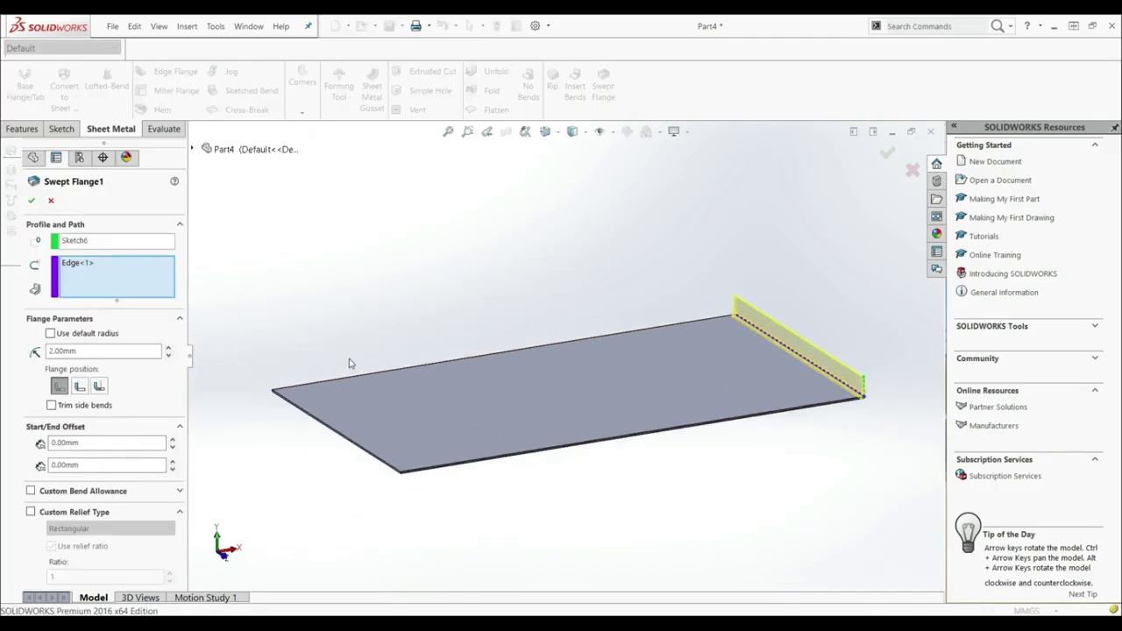
left_click(457, 359)
left_click(331, 429)
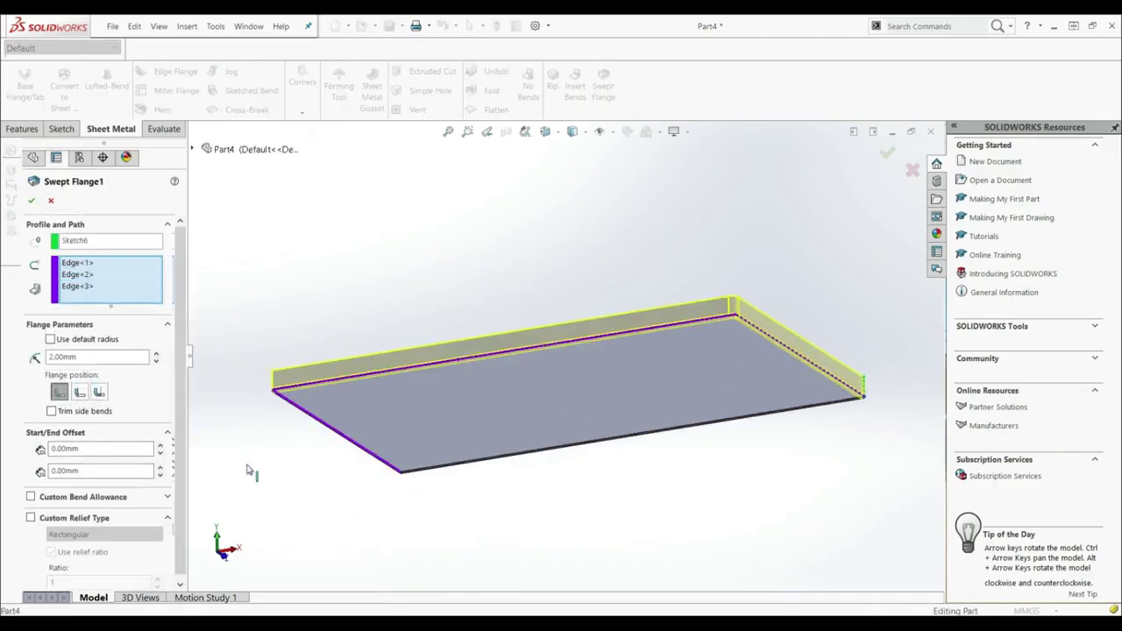
left_click(467, 469)
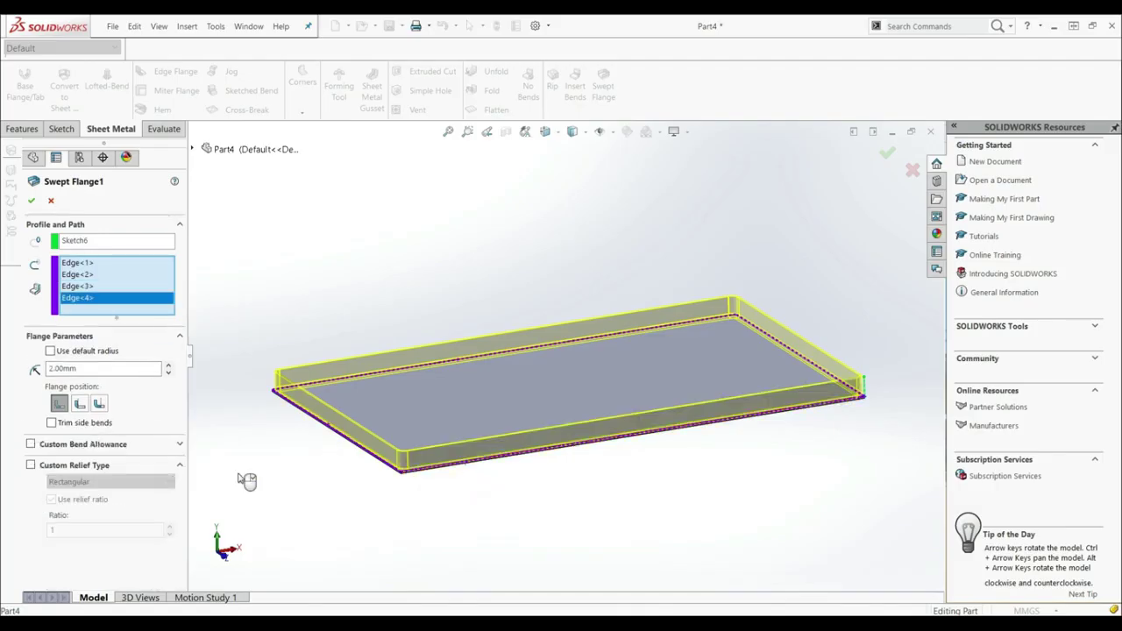
left_click(32, 202)
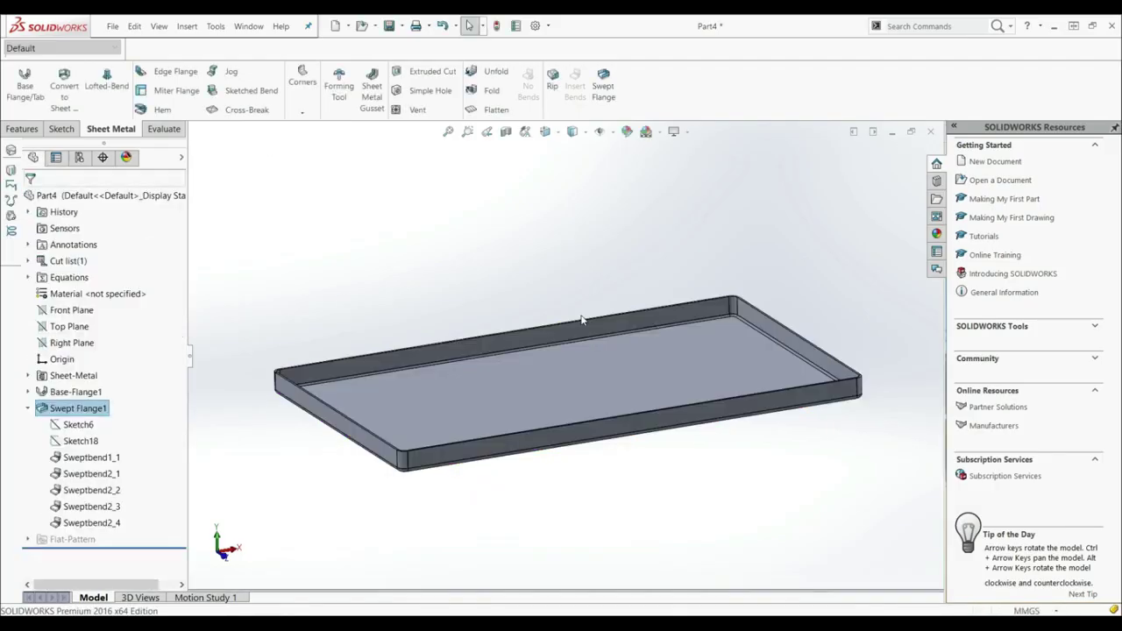
Examine the rounded corner bends and the inside of the four-sided swept flange from several angles.
scroll(743, 336, "down", 3)
scroll(589, 292, "up", 3)
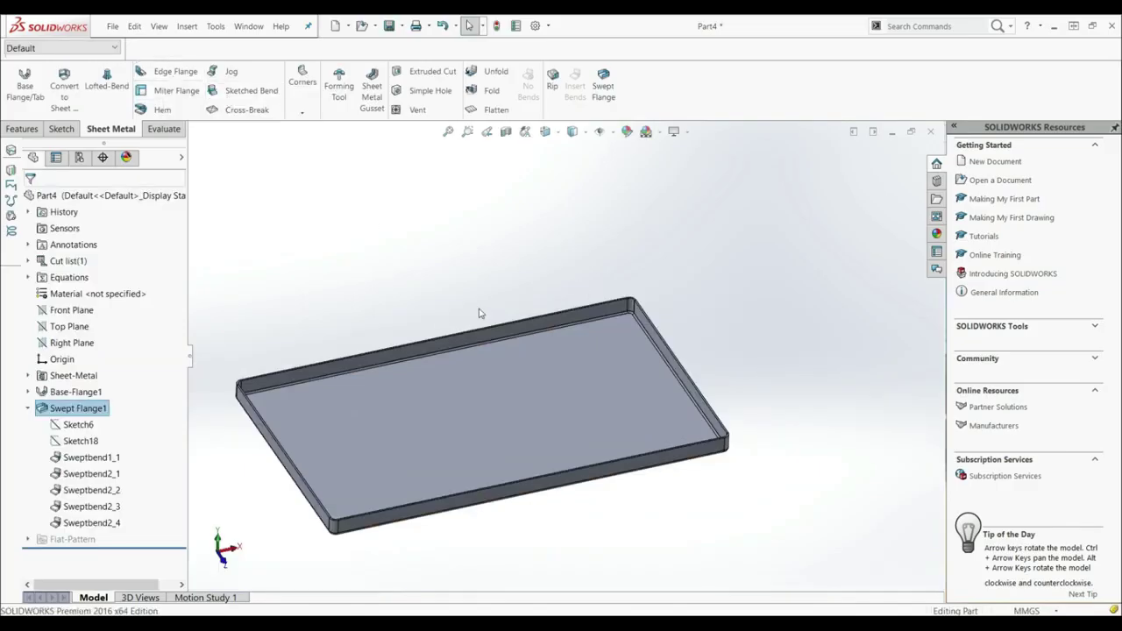
scroll(583, 386, "down", 2)
scroll(644, 279, "down", 2)
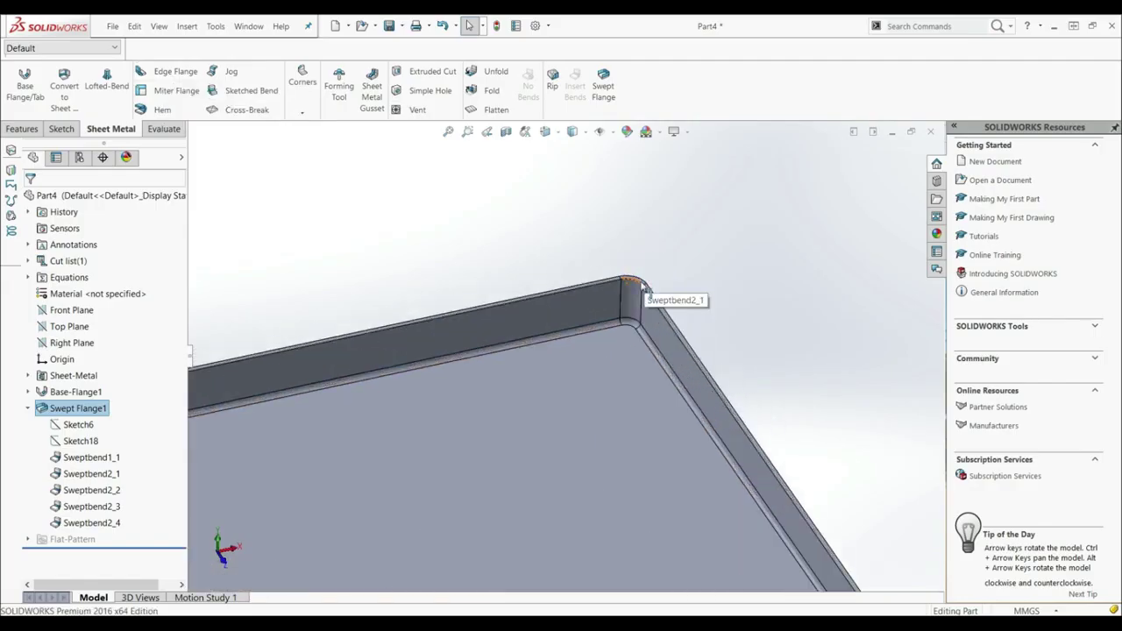
scroll(631, 326, "down", 2)
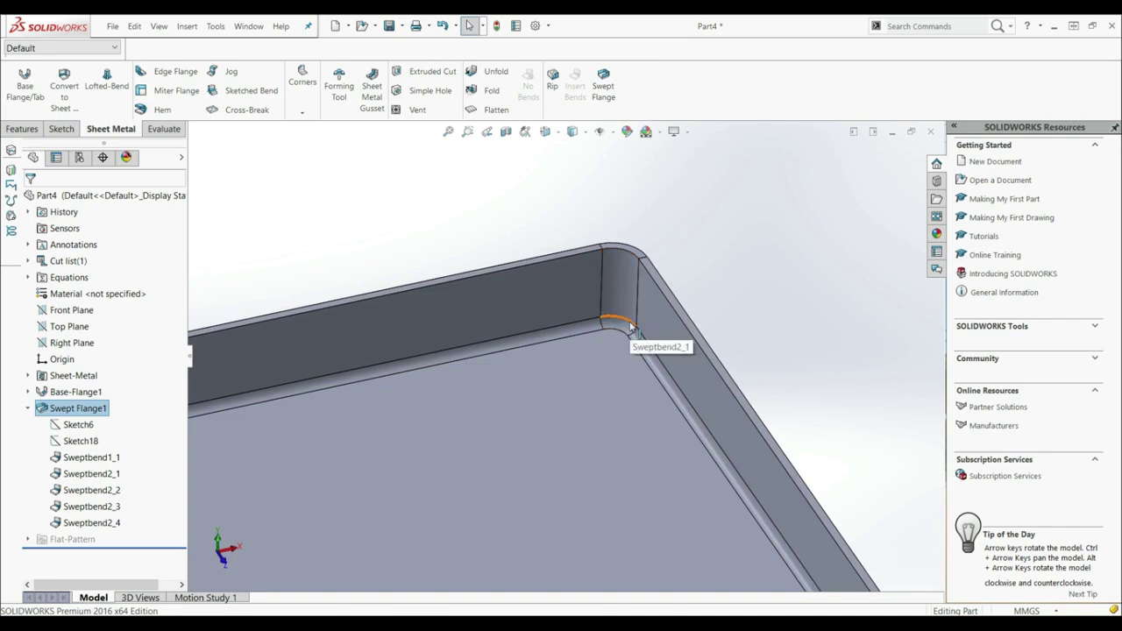
middle_click_drag(627, 328, 661, 289)
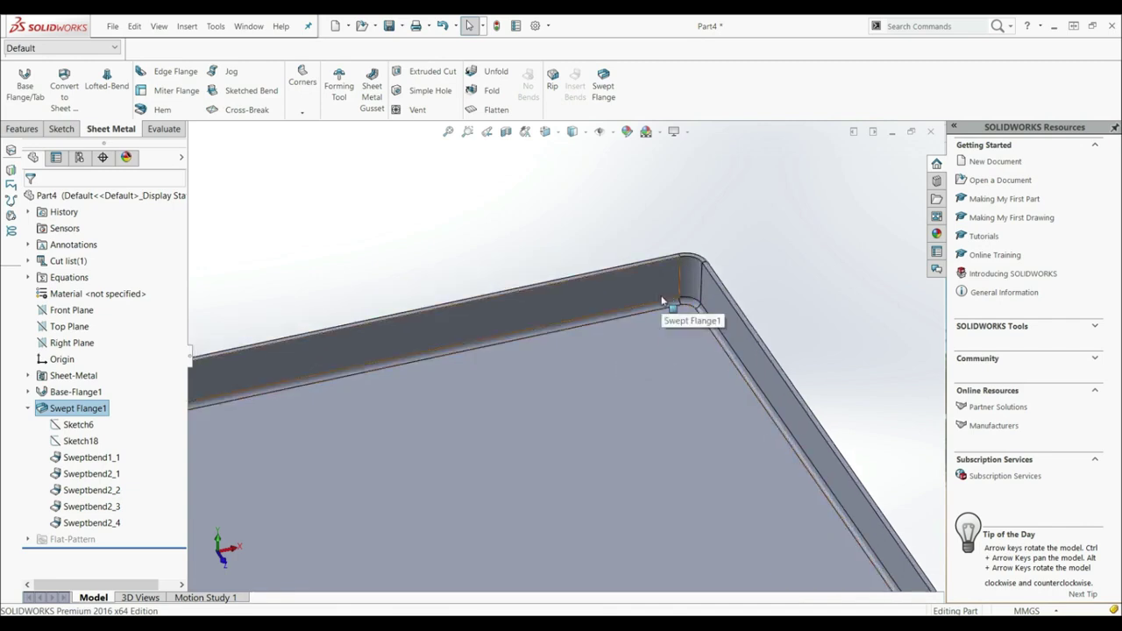
scroll(653, 323, "up", 4)
middle_click_drag(305, 435, 248, 456)
scroll(353, 388, "down", 5)
middle_click_drag(442, 338, 571, 200)
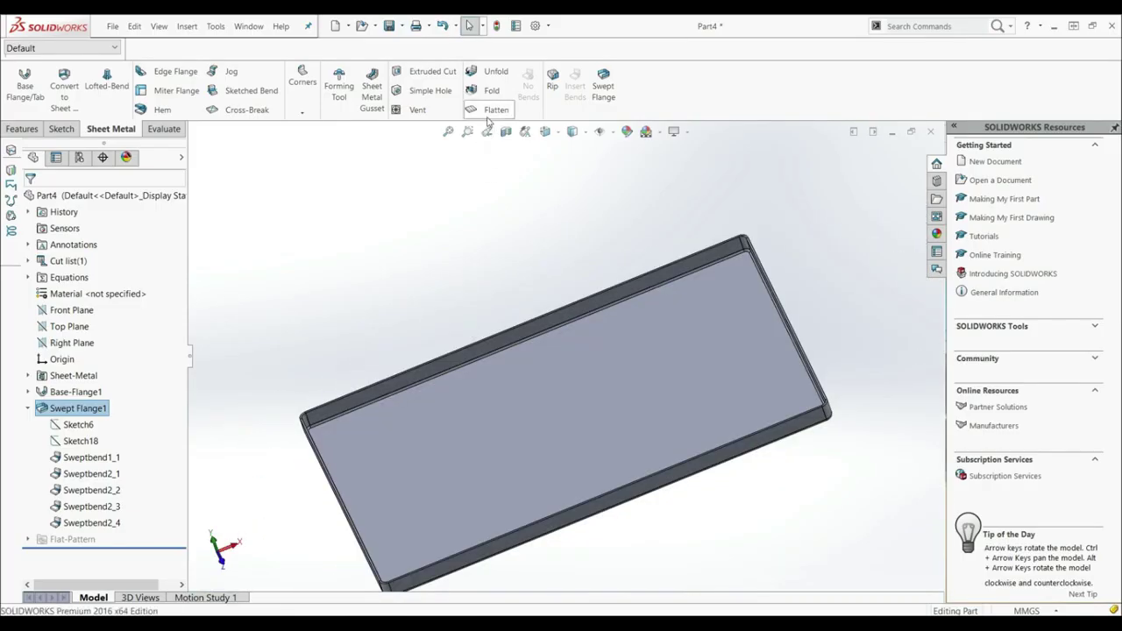
Flatten the sheet metal part, examine the corners of its flat pattern, and return it to the folded state.
left_click(489, 115)
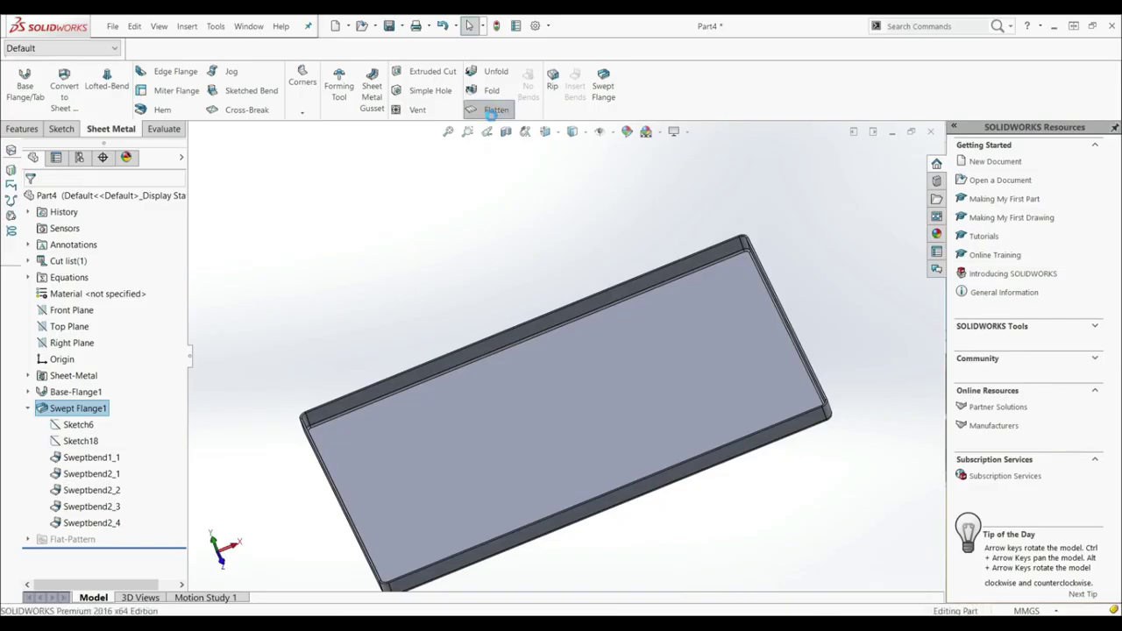
scroll(741, 235, "down", 5)
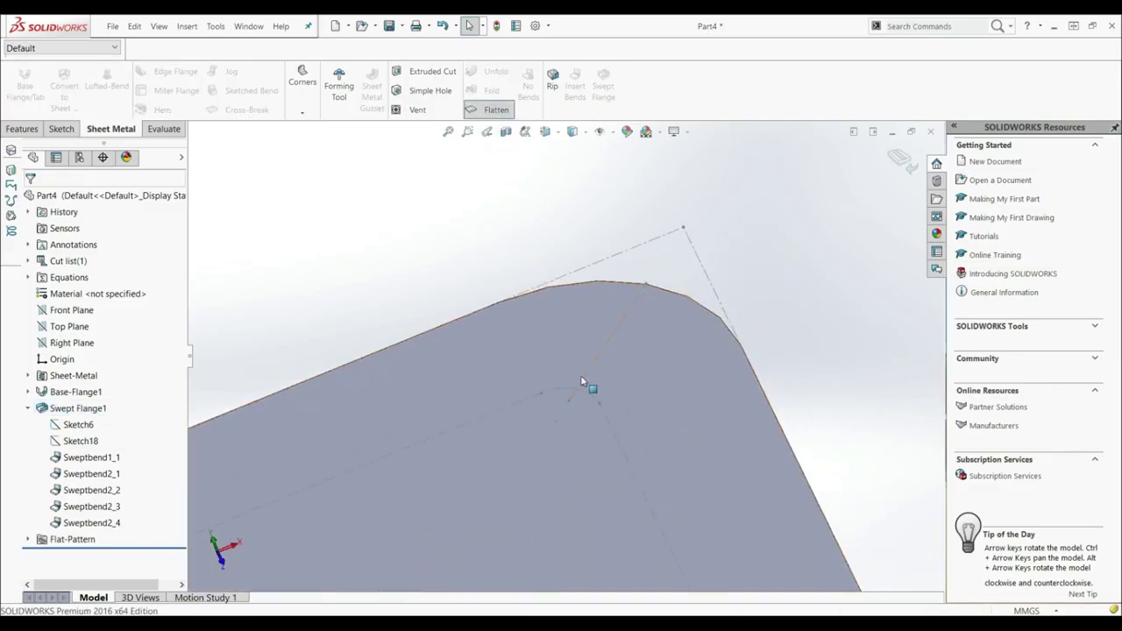
scroll(614, 373, "up", 5)
scroll(658, 339, "down", 5)
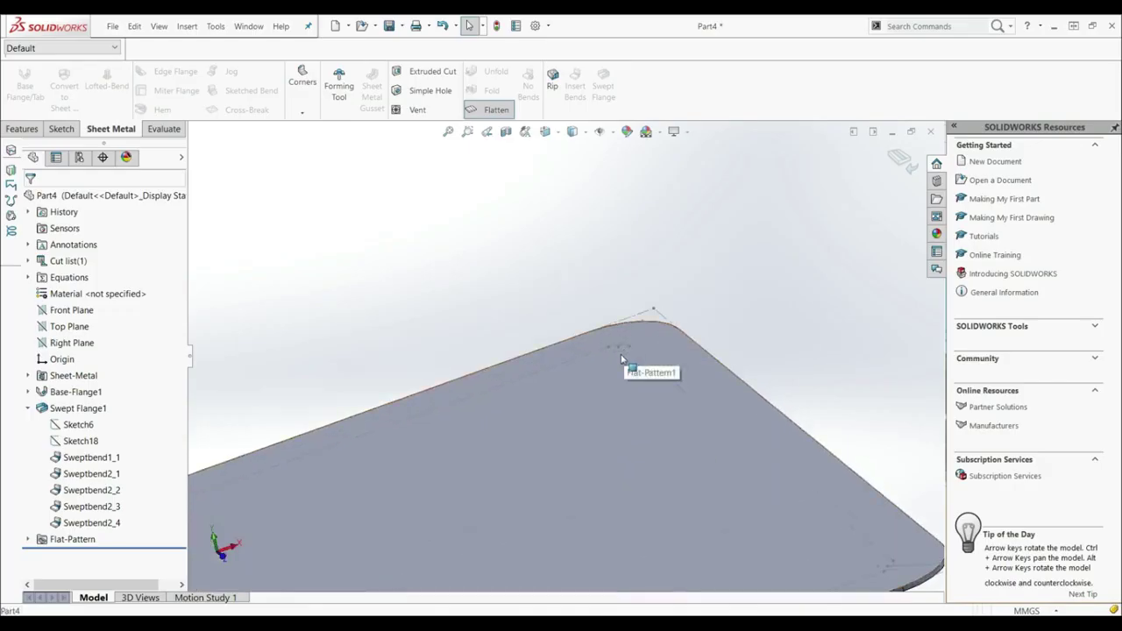
scroll(624, 359, "up", 5)
scroll(555, 457, "down", 2)
left_click(496, 109)
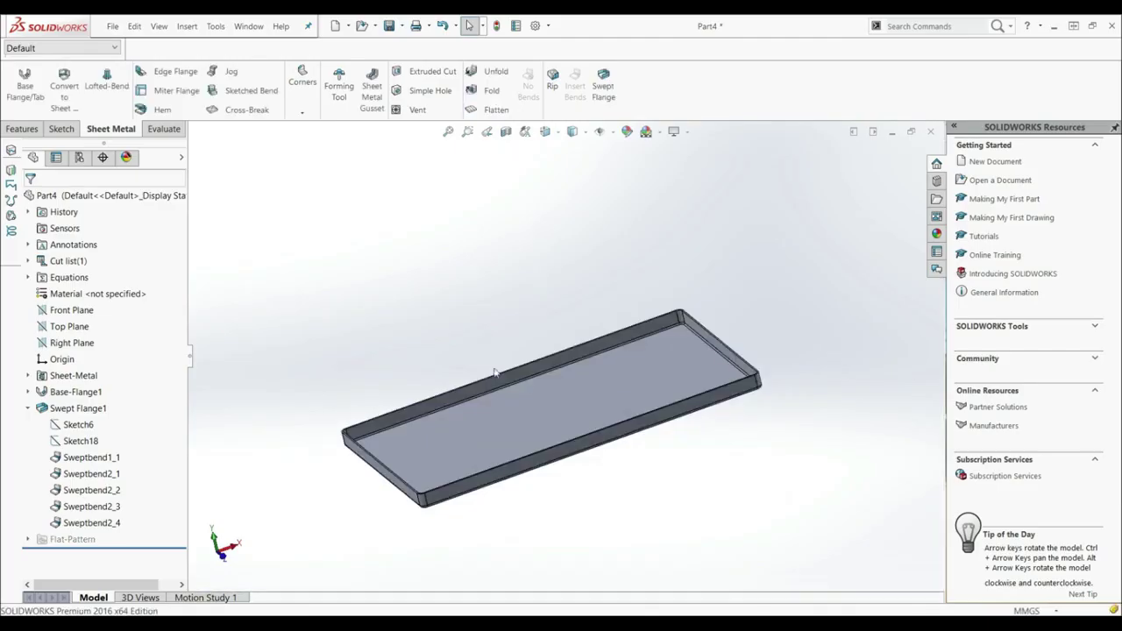
scroll(817, 369, "down", 1)
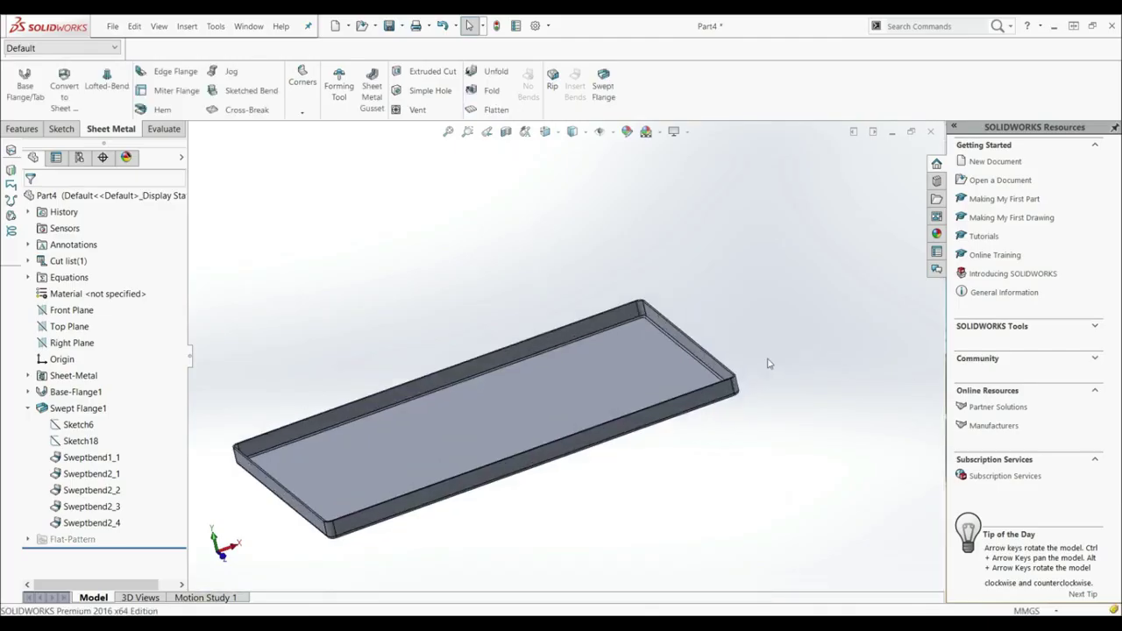
Edit the swept flange's profile sketch normal to its plane and delete the vertical line with its 20 mm dimension.
left_click(77, 426)
left_click(86, 394)
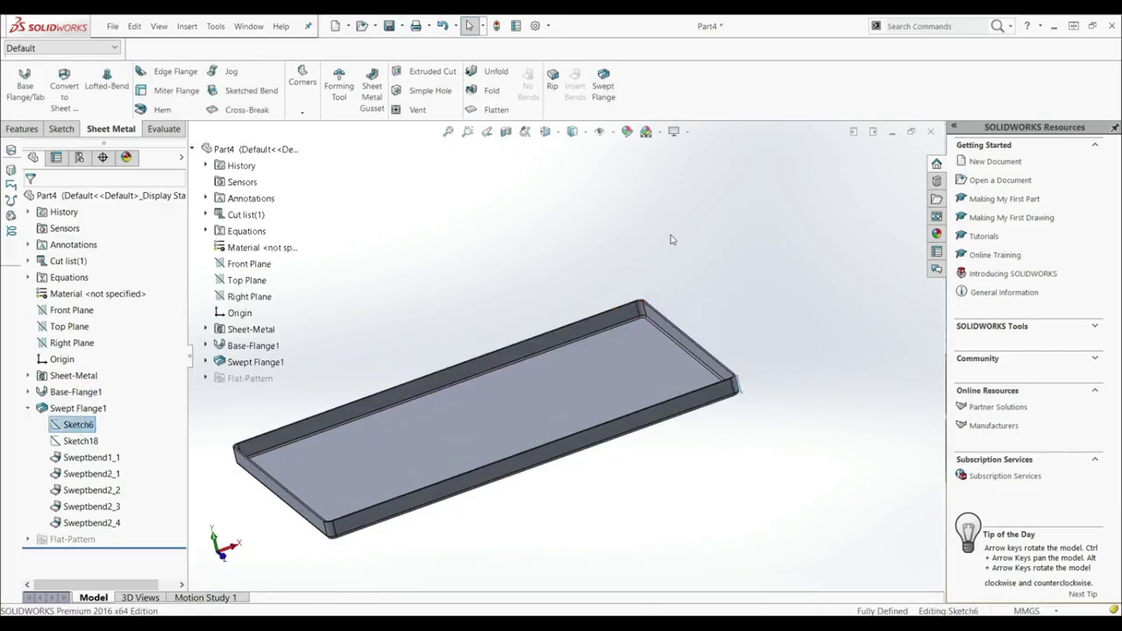
left_click(556, 132)
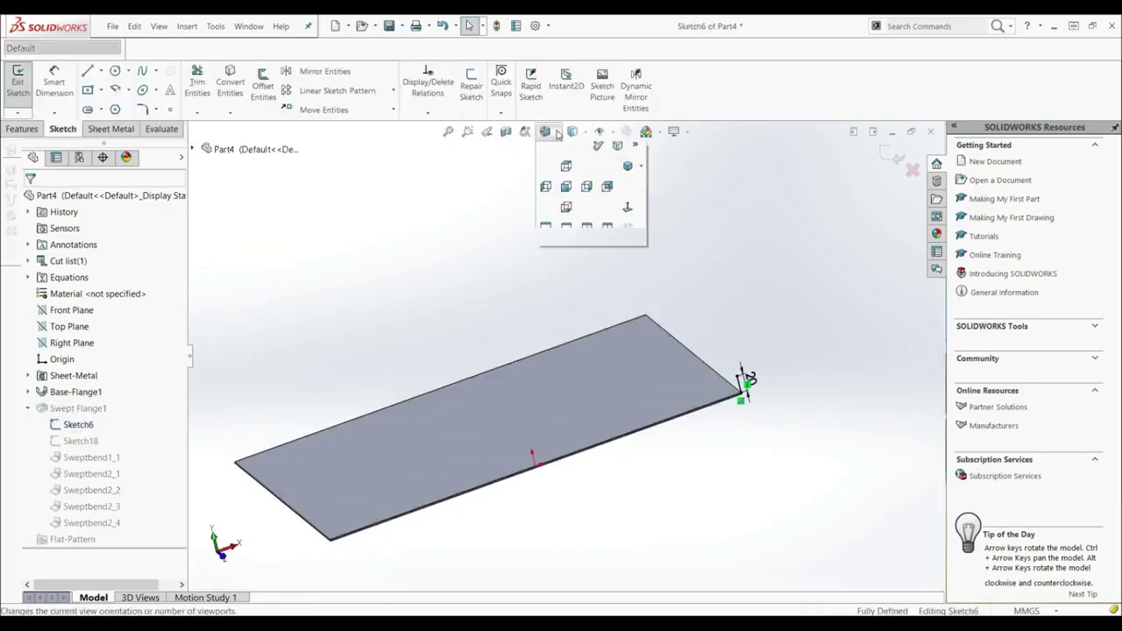
left_click(626, 215)
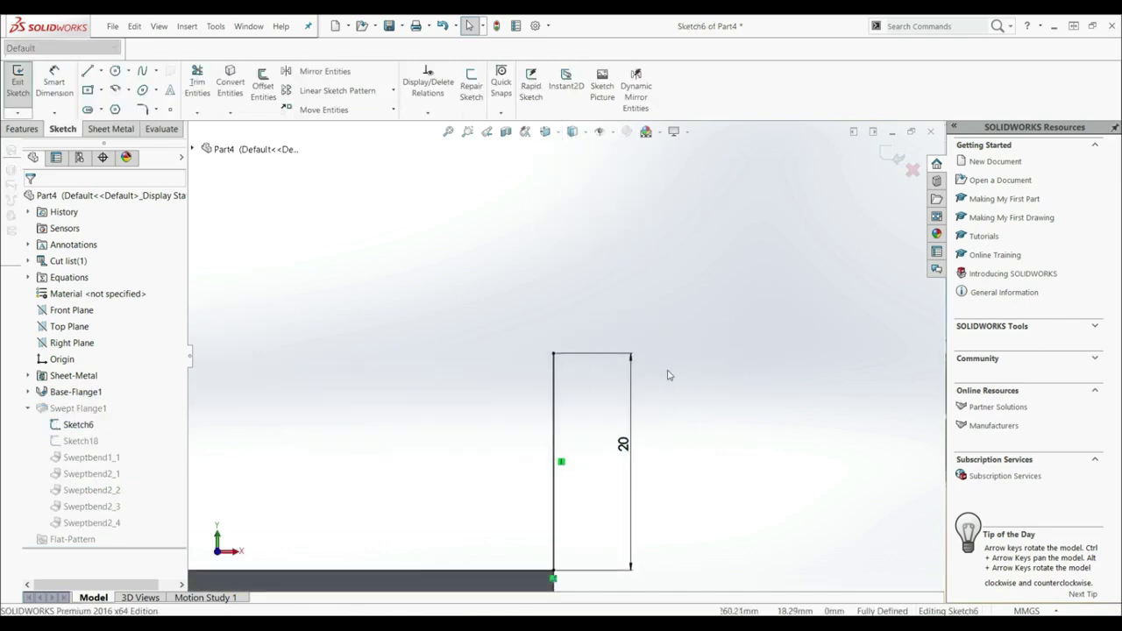
left_click_drag(669, 484, 475, 295)
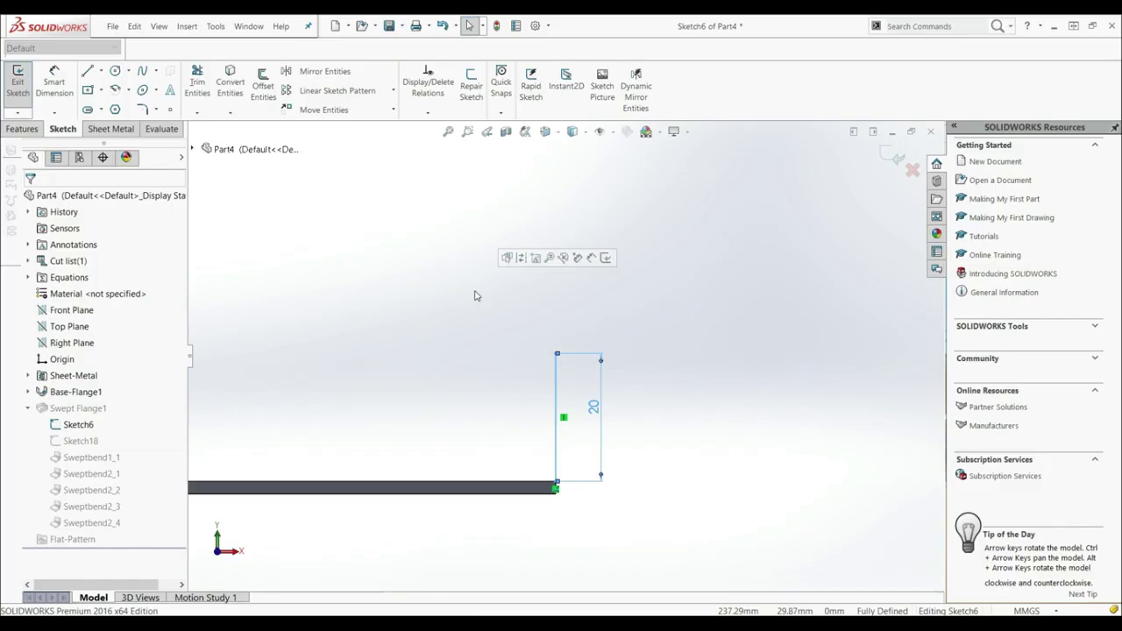
key("Delete")
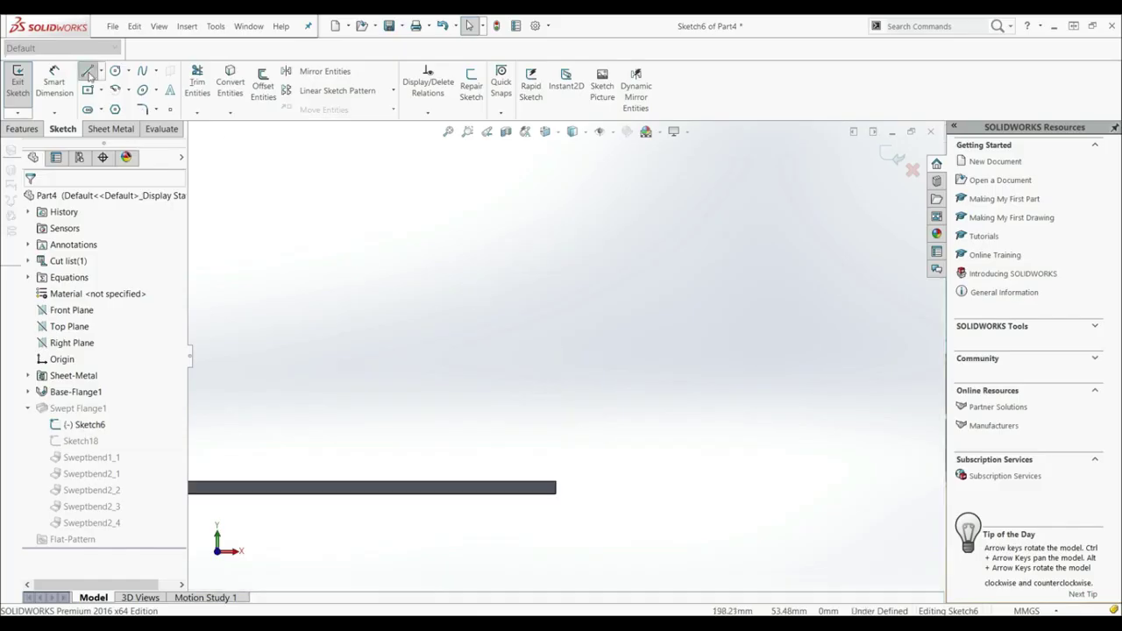
Draw an outward-slanting line about 30 mm long from the upper right corner of the plate's front face.
left_click(88, 73)
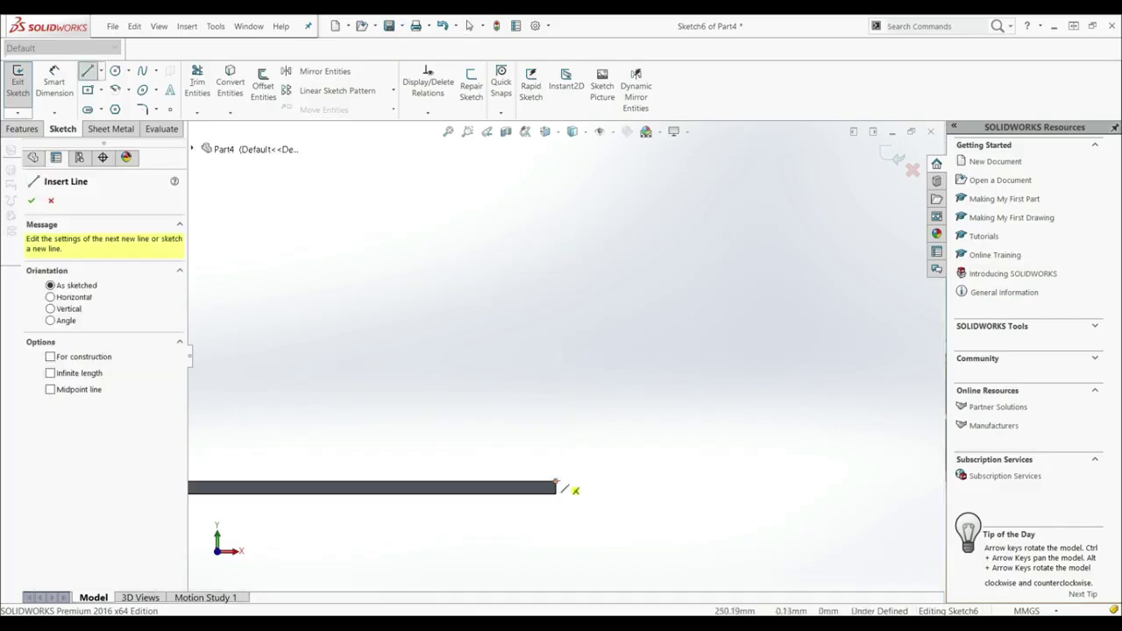
left_click(556, 482)
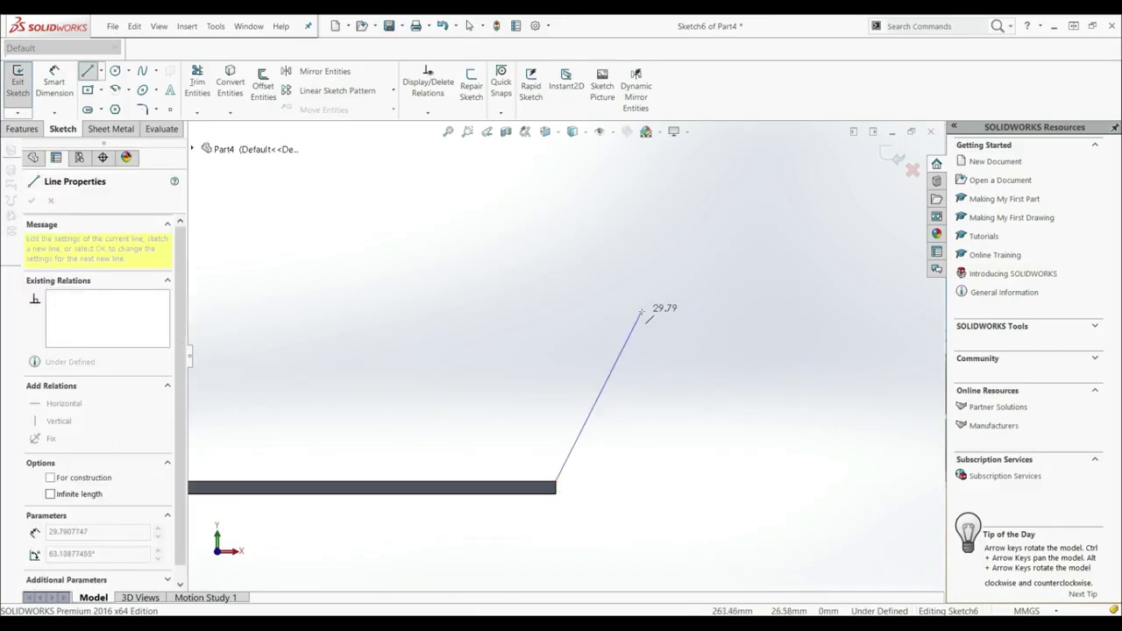
left_click(641, 312)
key("Escape")
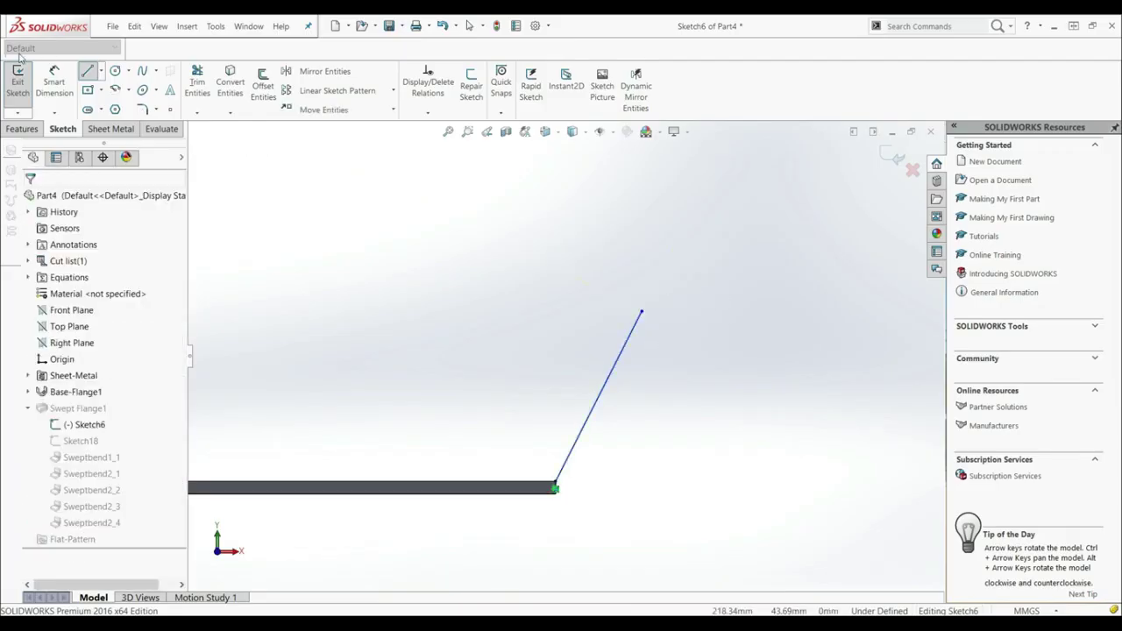
Dimension the angle between the plate's upper edge and the slanted profile line as 120°.
left_click(55, 85)
left_click(489, 483)
left_click(576, 443)
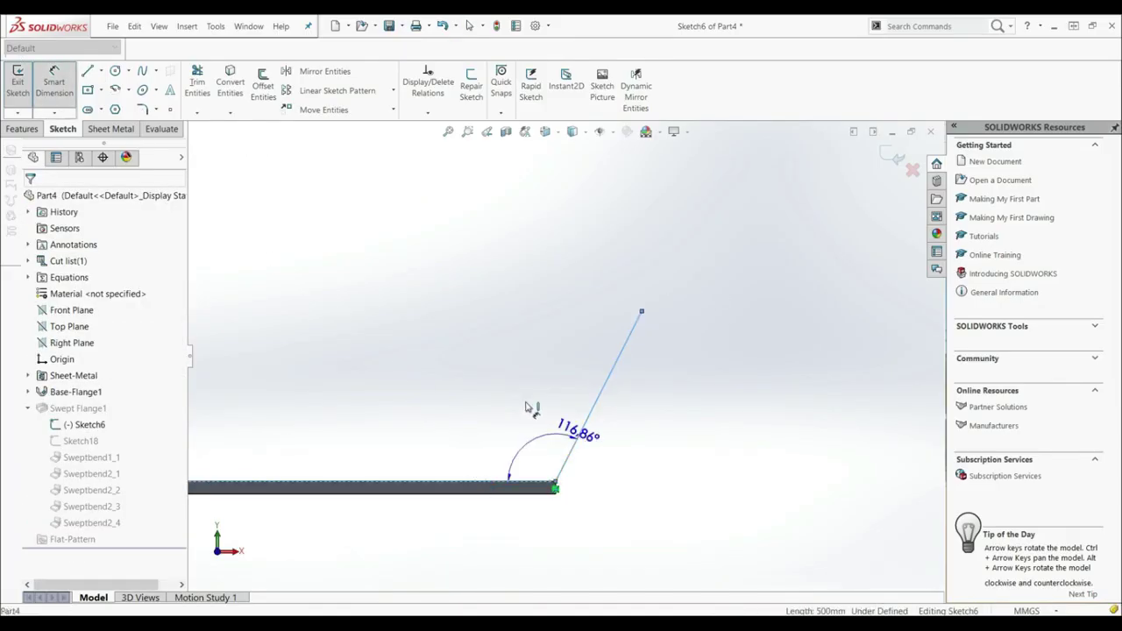
left_click(496, 409)
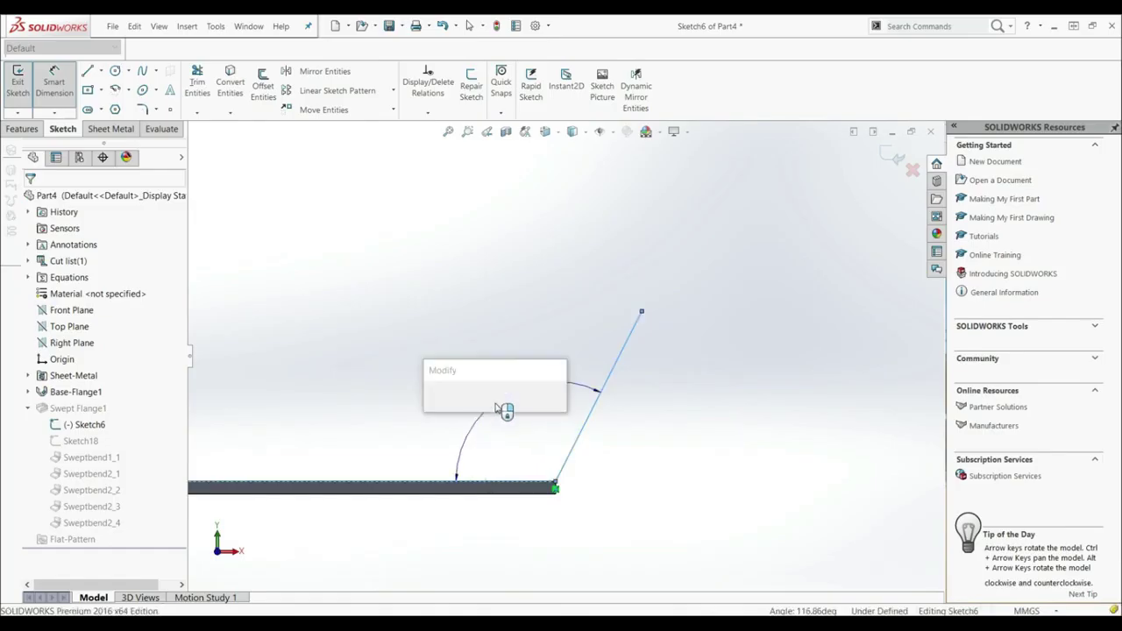
type("120")
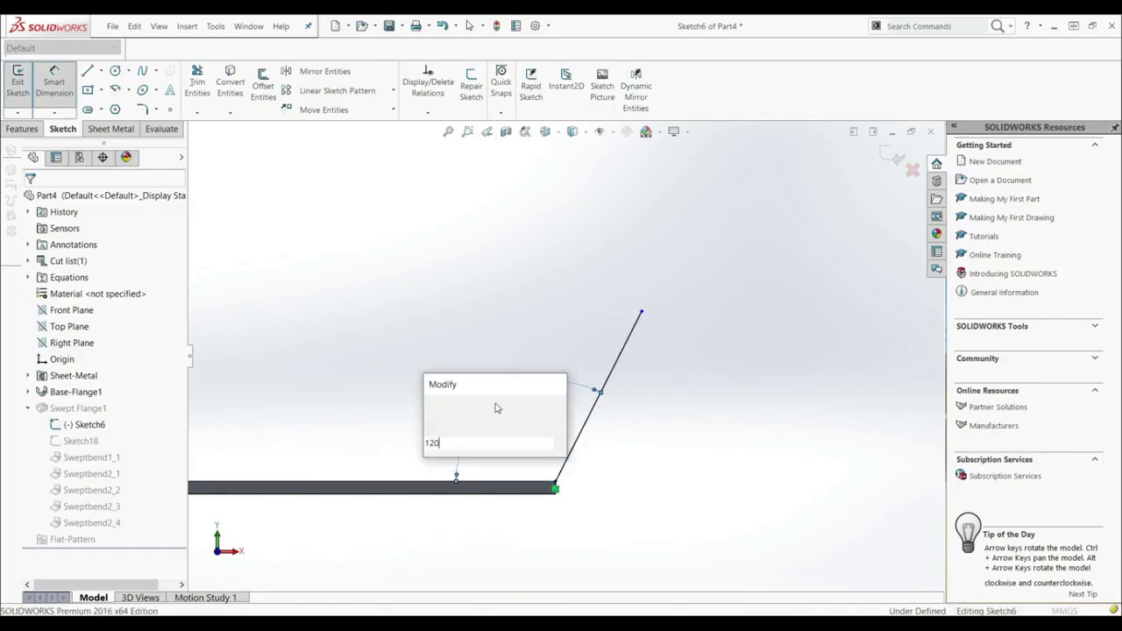
key("Escape")
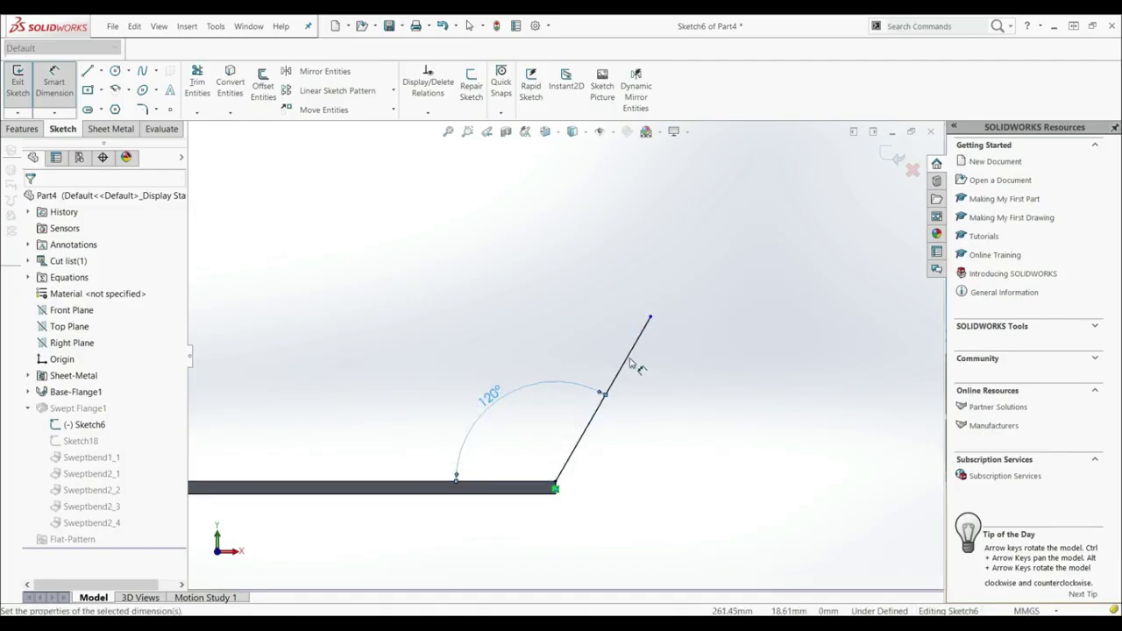
Set the slanted profile line's length to 30 mm and exit the sketch to rebuild the swept flange.
left_click(659, 413)
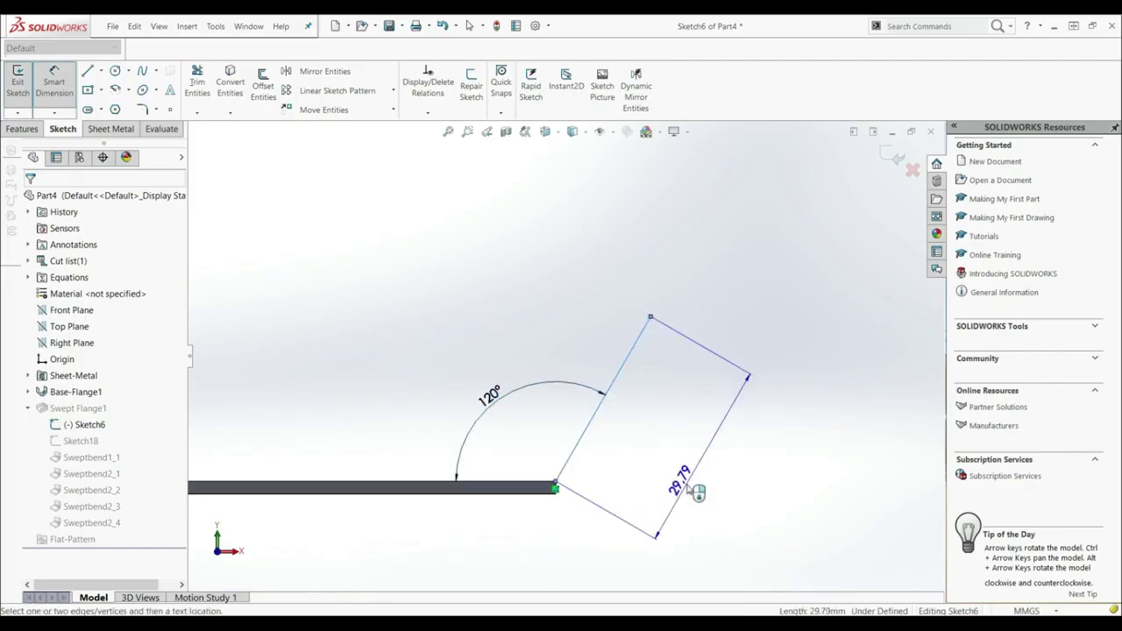
left_click(688, 486)
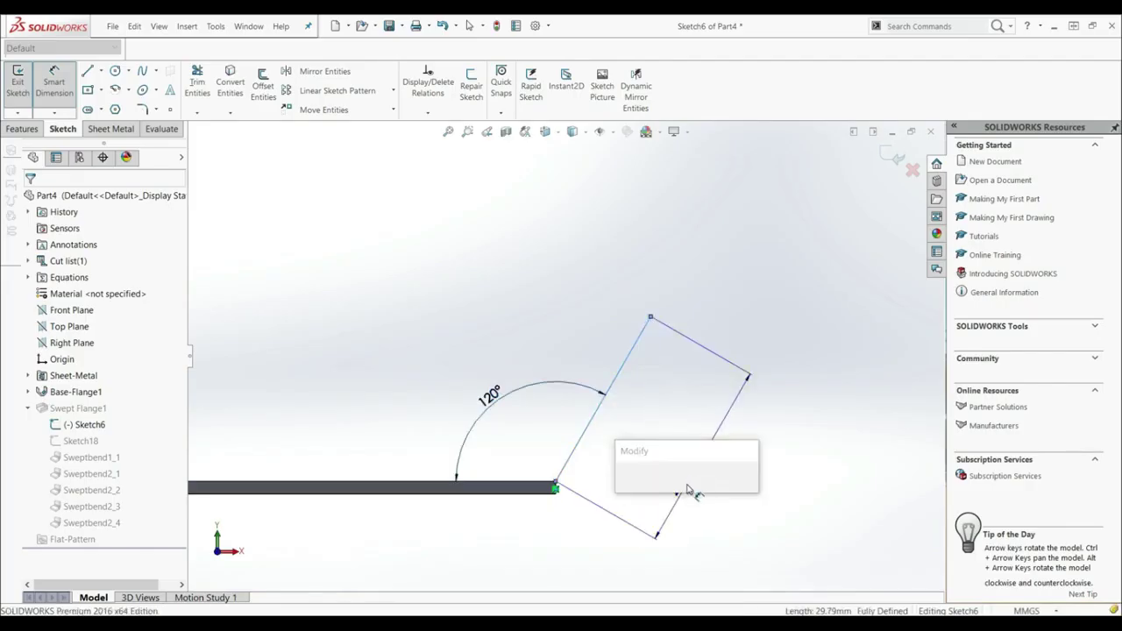
key("Return")
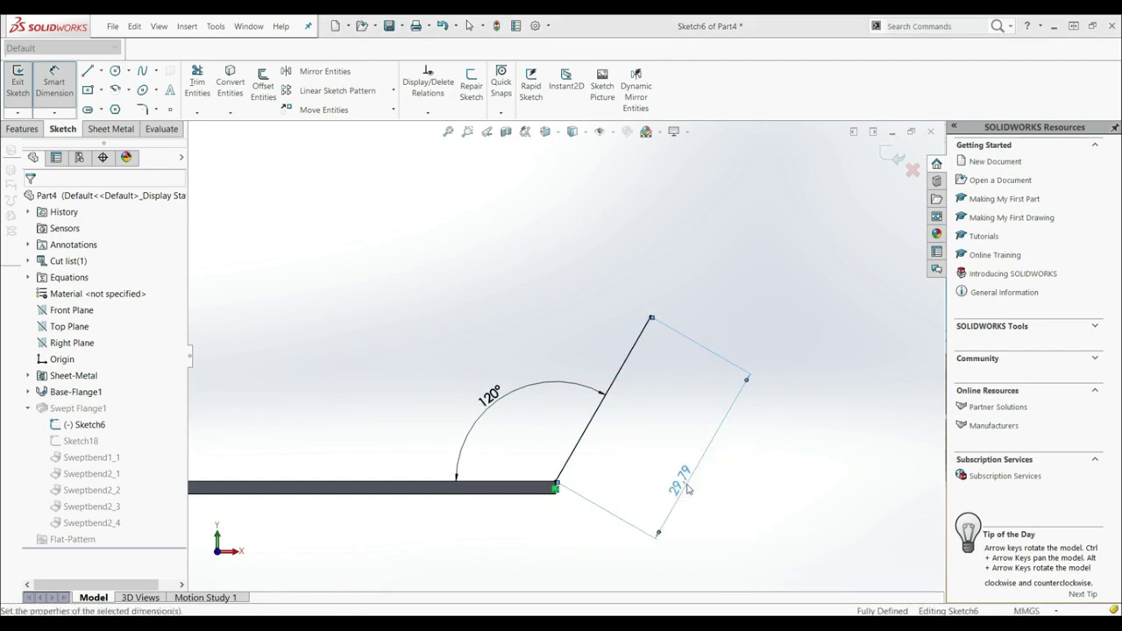
left_click(15, 92)
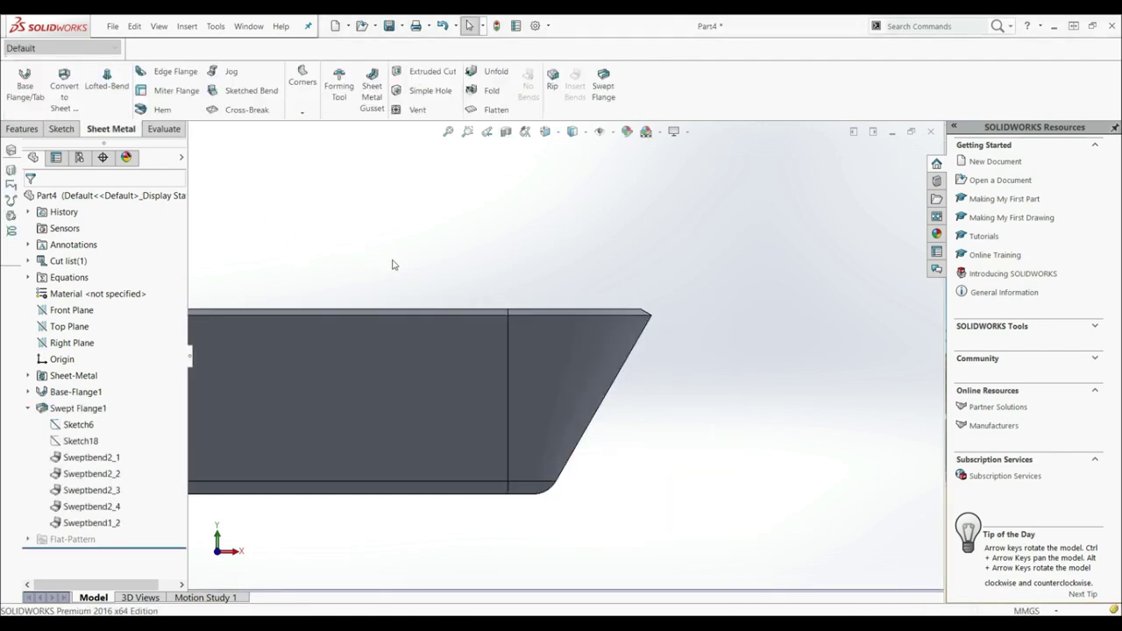
Inspect the outward-slanting flange, reopen its profile sketch for editing and view it normal to the sketch plane.
scroll(444, 302, "down", 8)
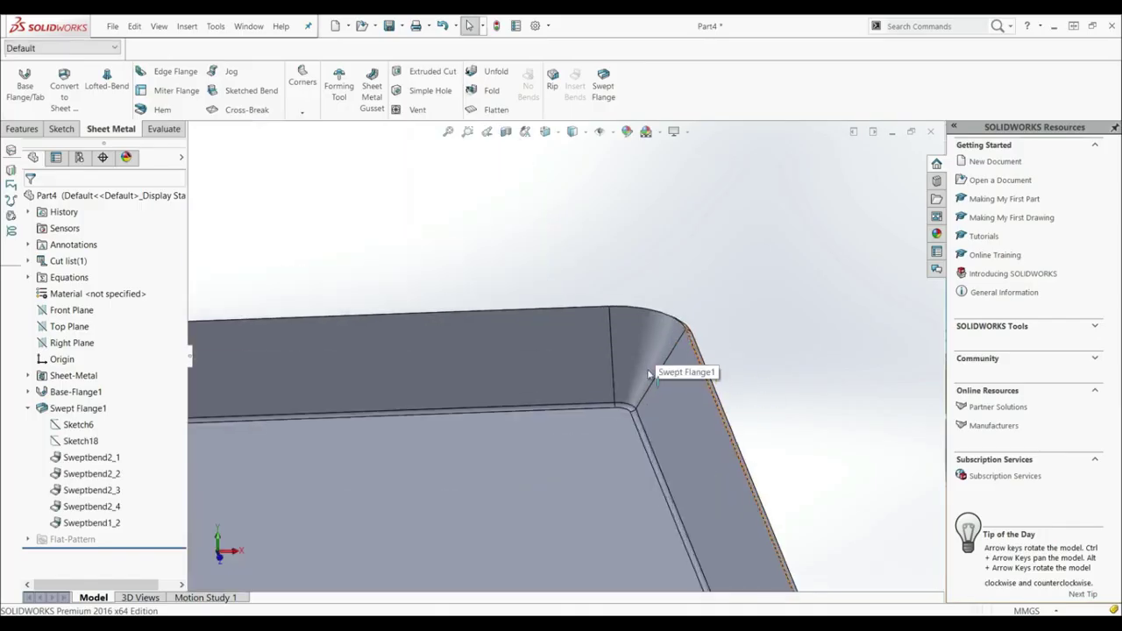
middle_click_drag(641, 378, 485, 393)
scroll(433, 401, "up", 3)
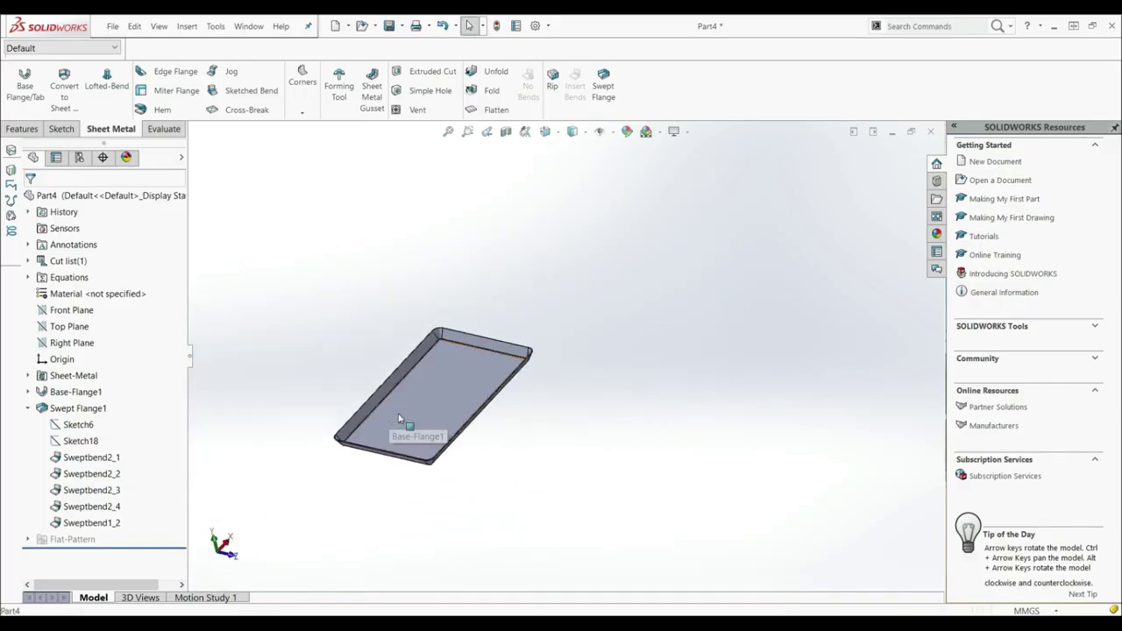
scroll(406, 419, "down", 3)
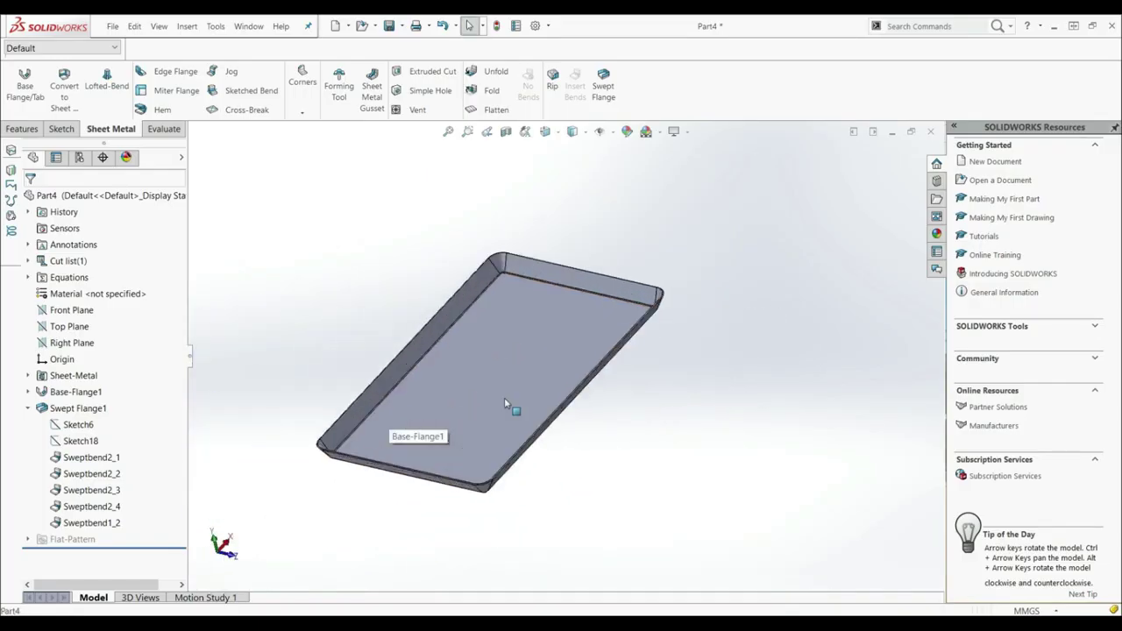
middle_click_drag(504, 403, 521, 368)
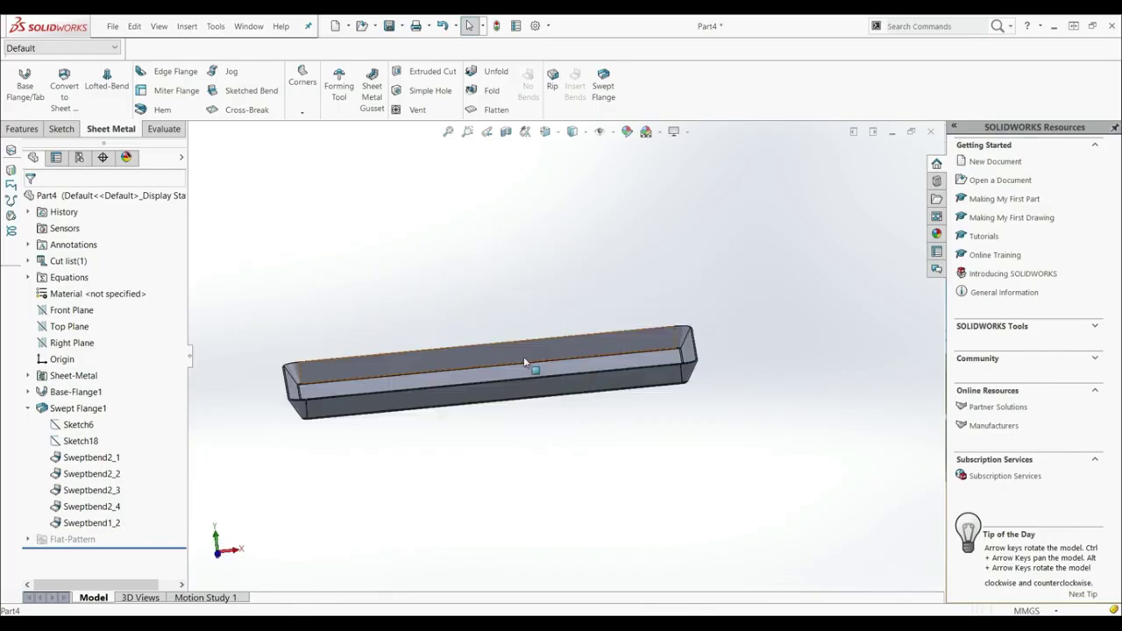
left_click(72, 426)
left_click(90, 394)
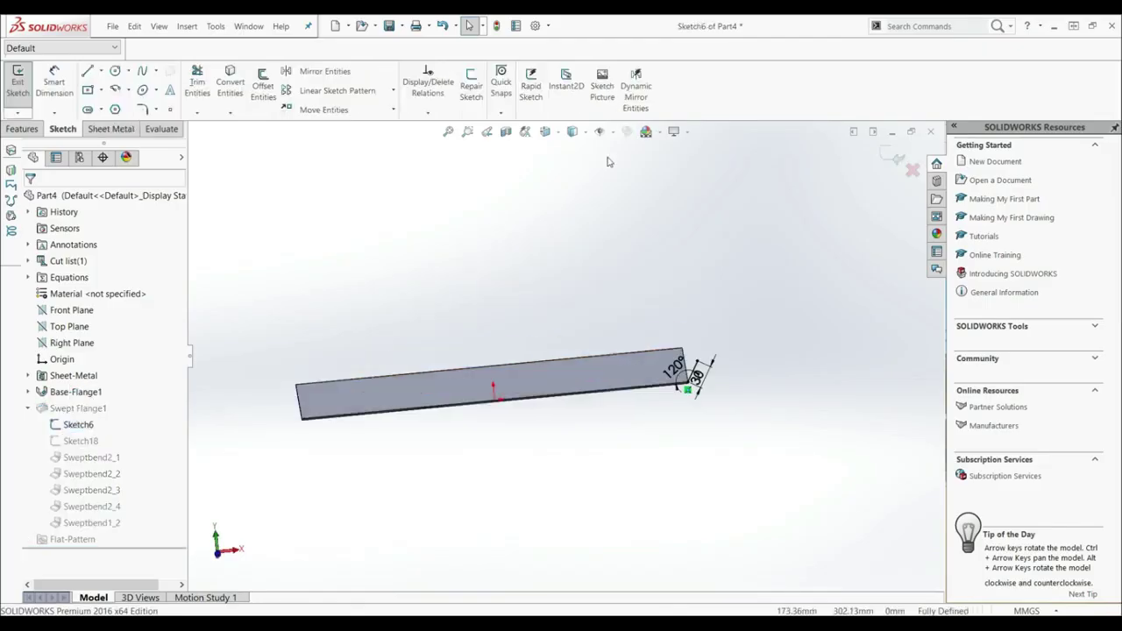
left_click(545, 131)
left_click(627, 216)
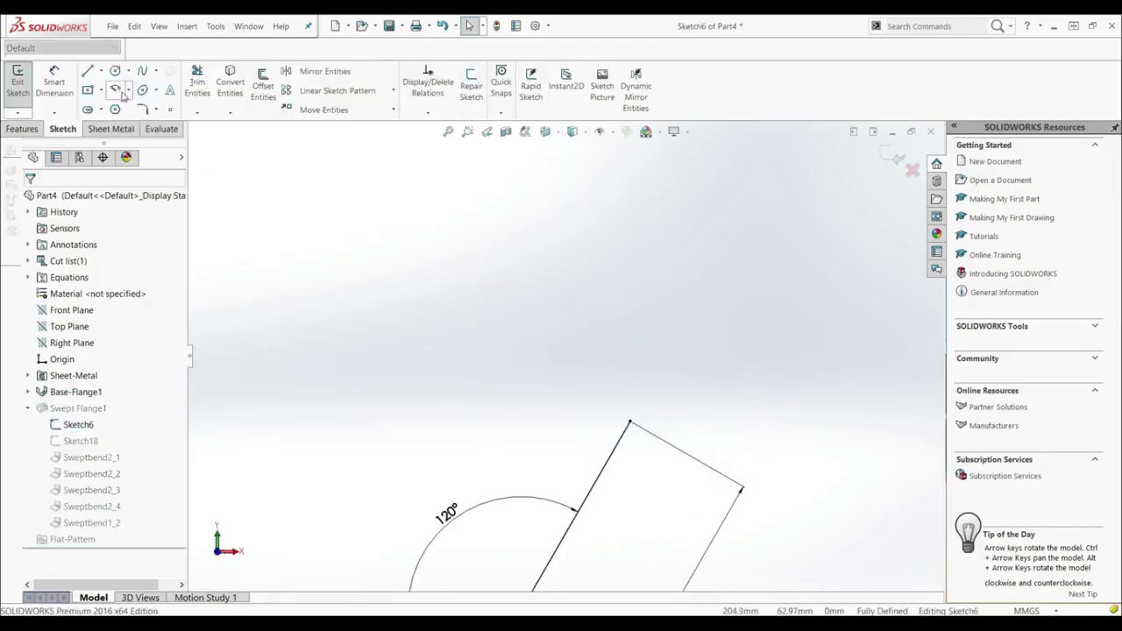
Draw a centre-point arc of about 11.2 mm radius from the slanted line's upper end, curling over towards the plate's inside.
left_click(119, 91)
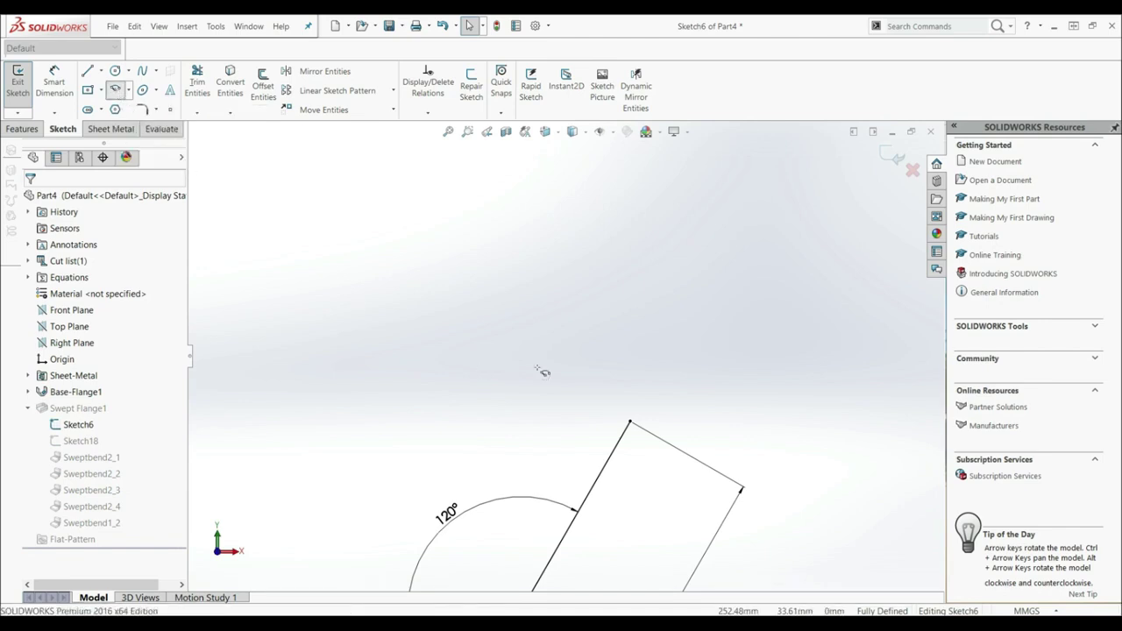
left_click(560, 381)
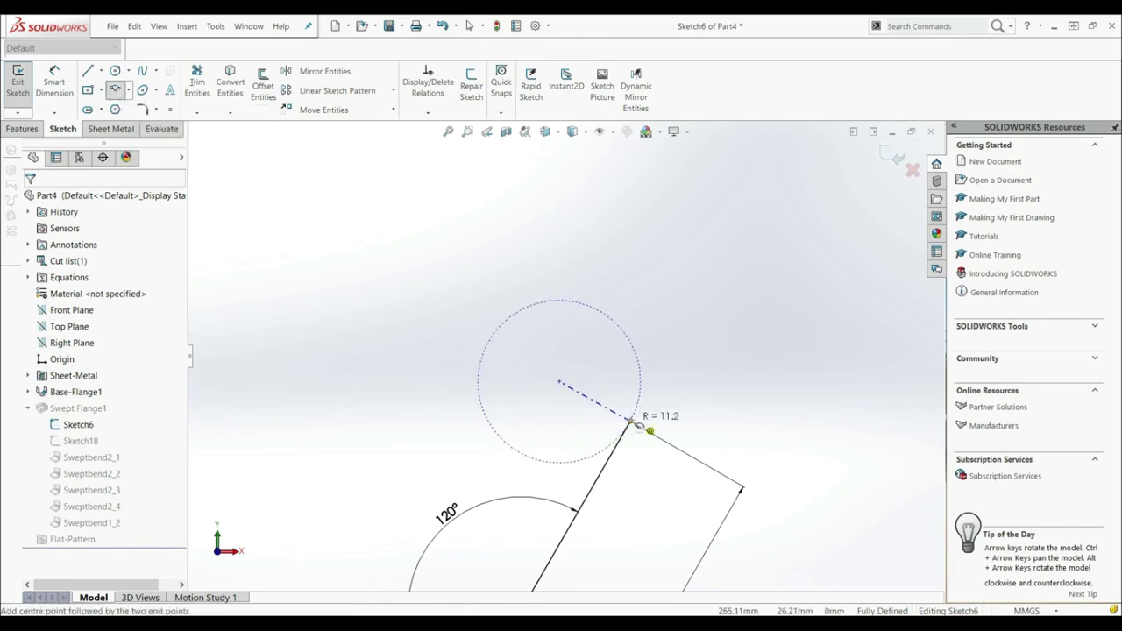
left_click(636, 427)
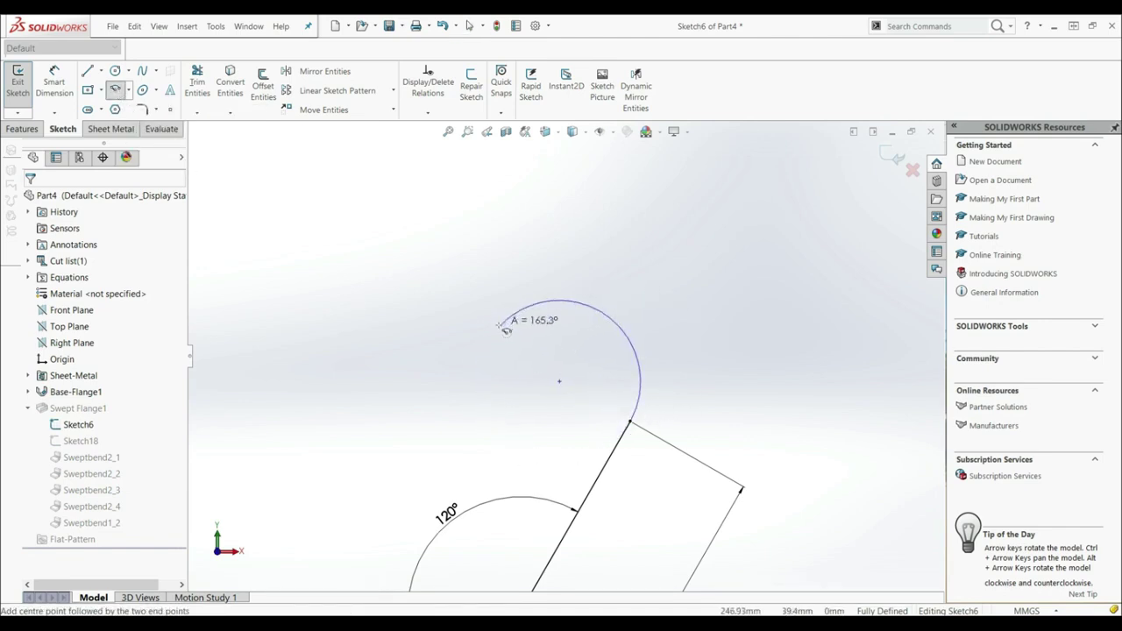
left_click(481, 385)
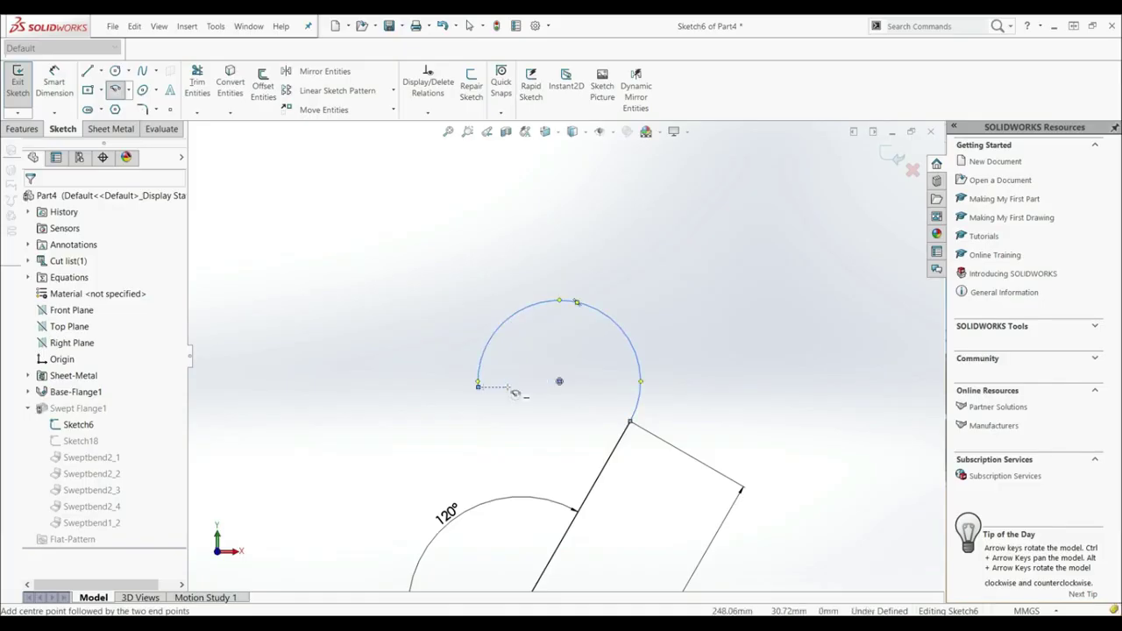
key("Escape")
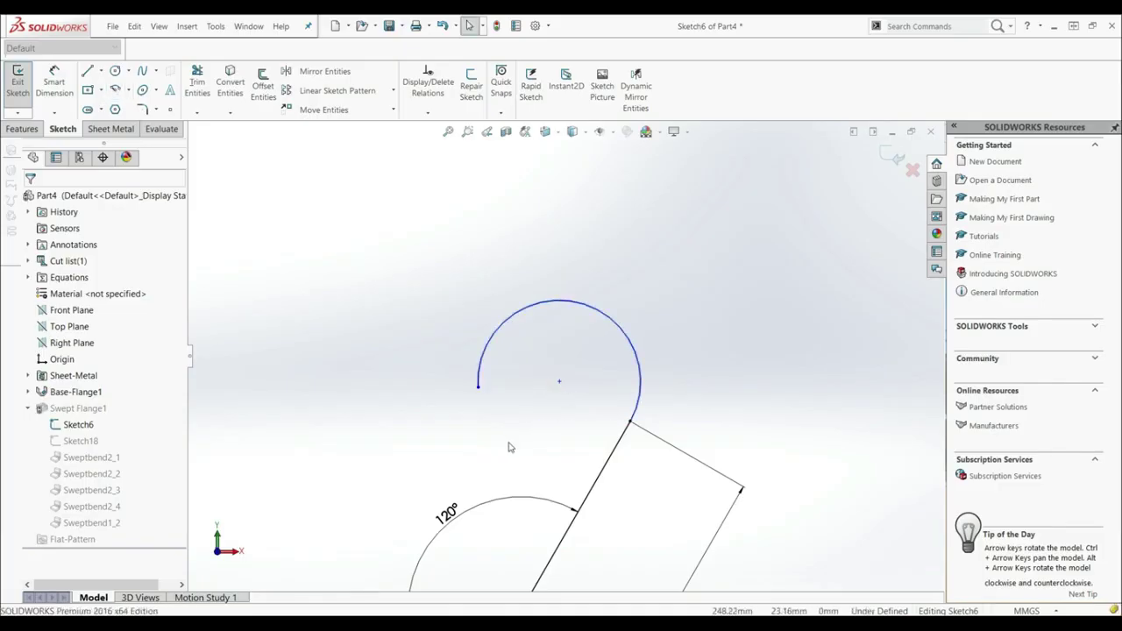
Add a tangent relation between the arc and the slanted line.
left_click(625, 433)
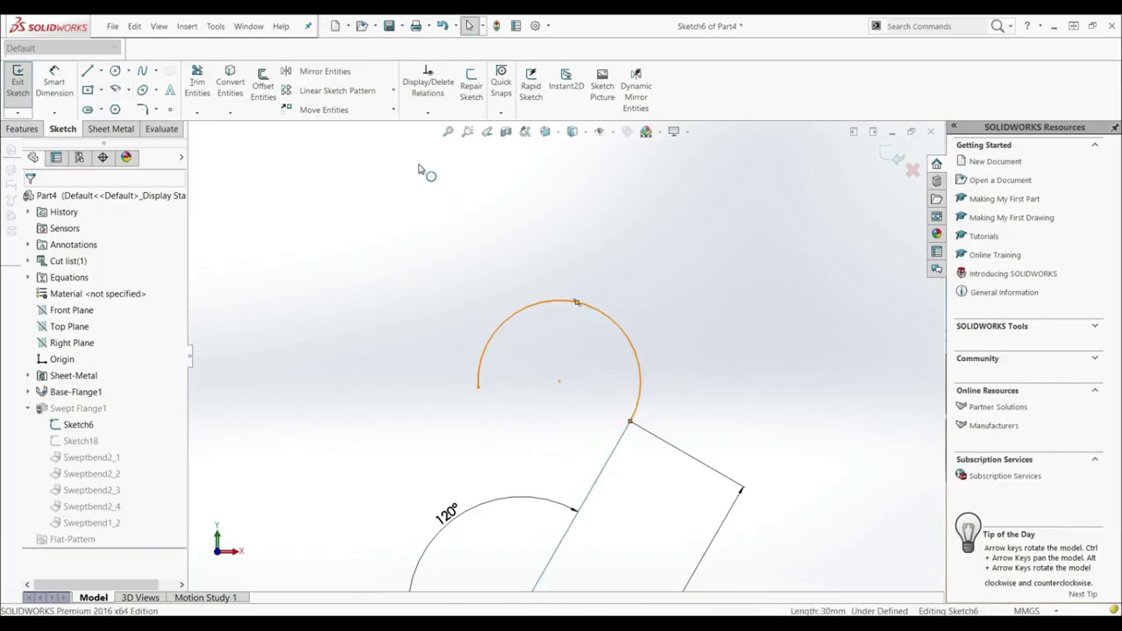
left_click(425, 112)
left_click(431, 140)
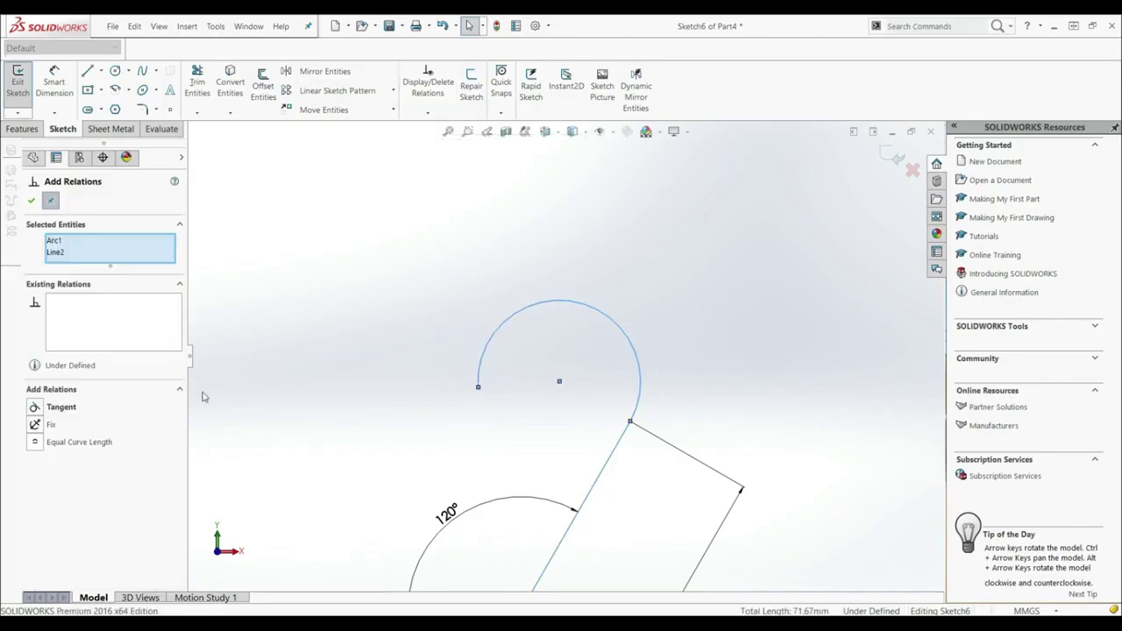
left_click(33, 408)
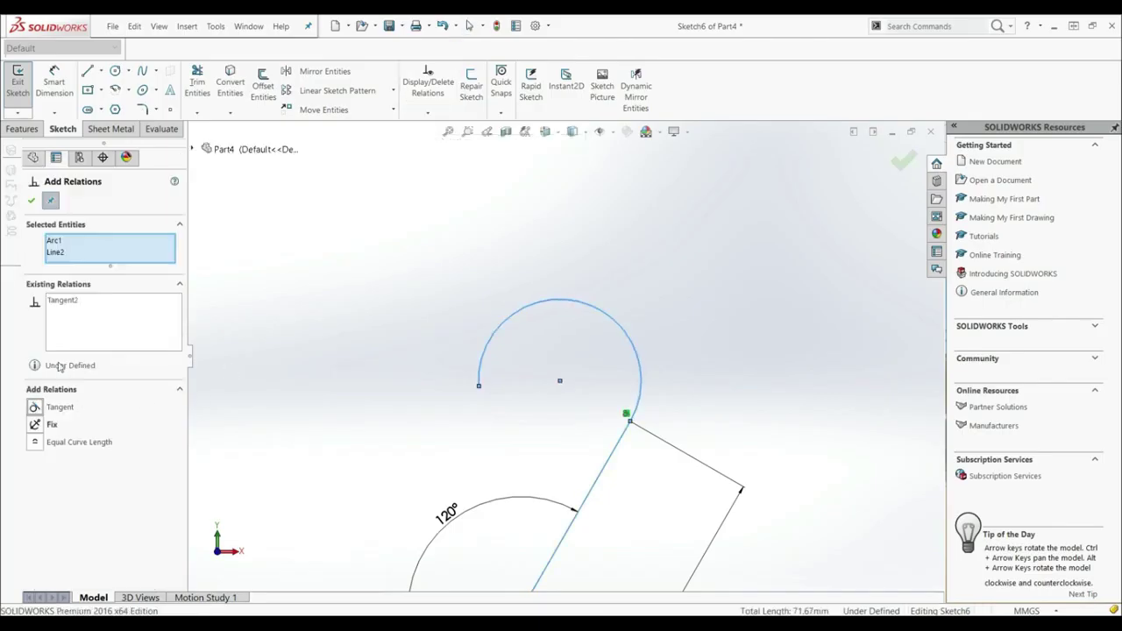
left_click(41, 198)
Set the arc's radius to 10 mm and align its free end horizontally with its centre point.
left_click(54, 81)
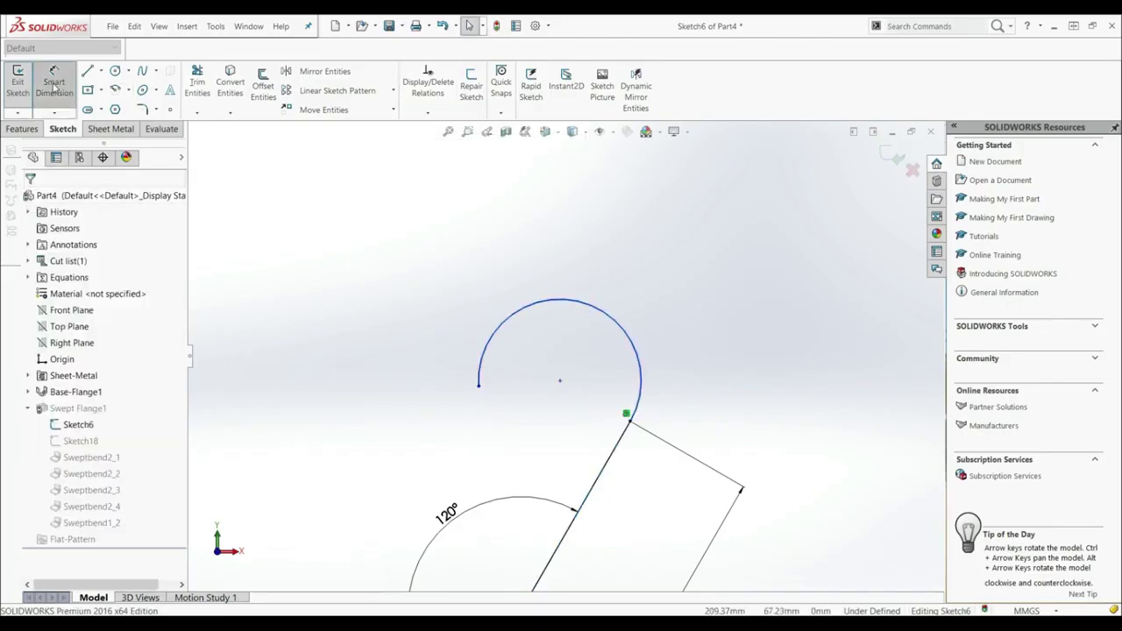
left_click(575, 303)
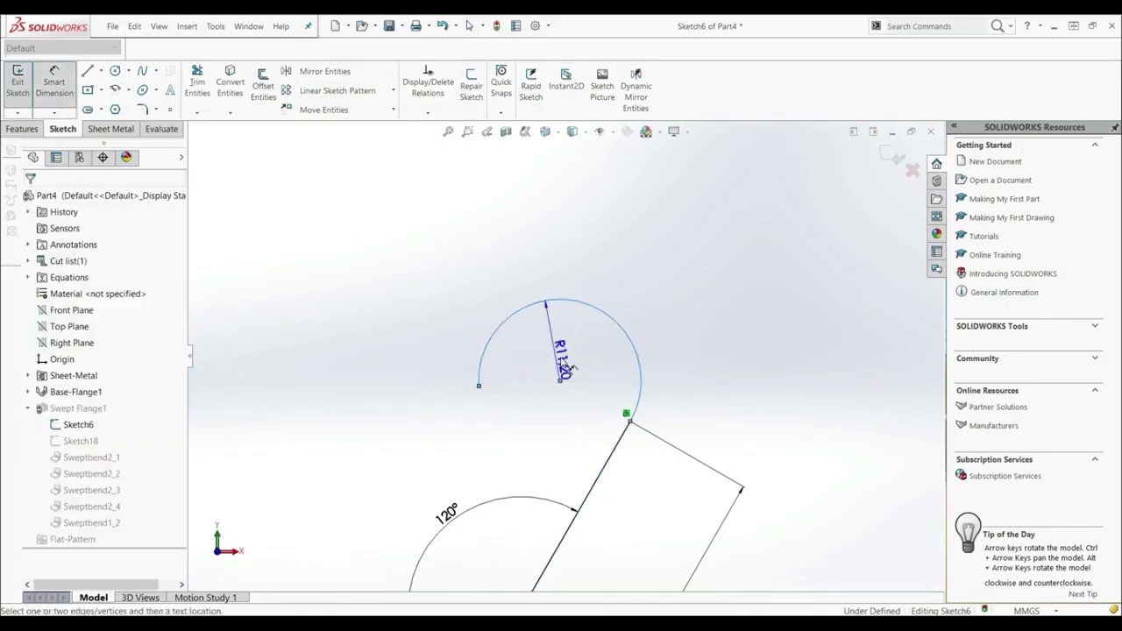
left_click(604, 264)
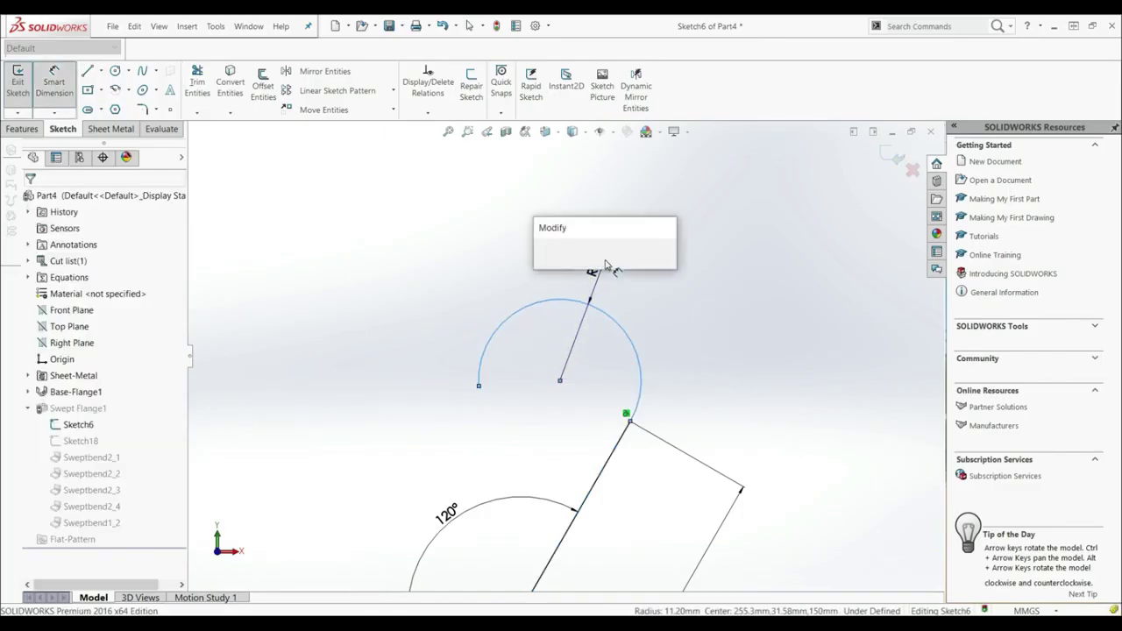
type("10")
key("Escape")
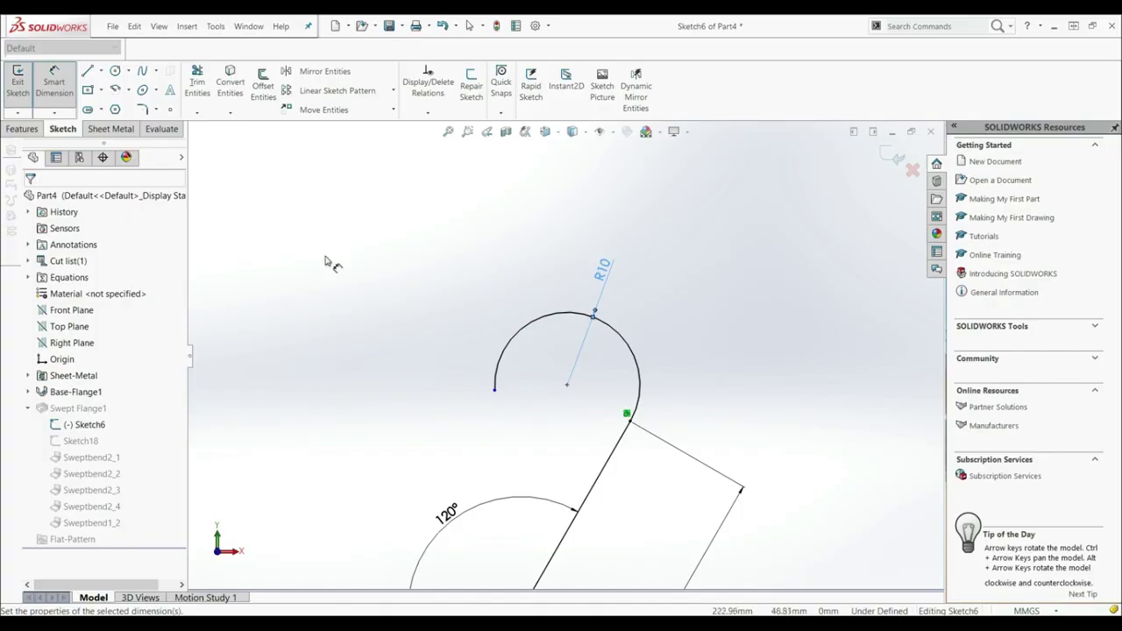
key("Escape")
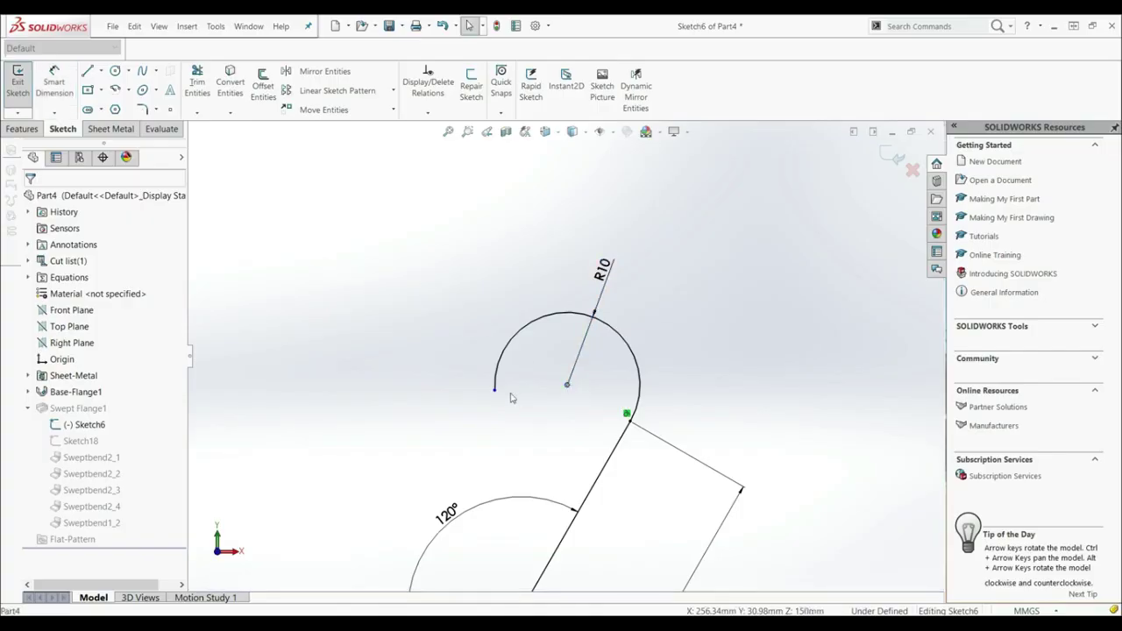
right_click(438, 316)
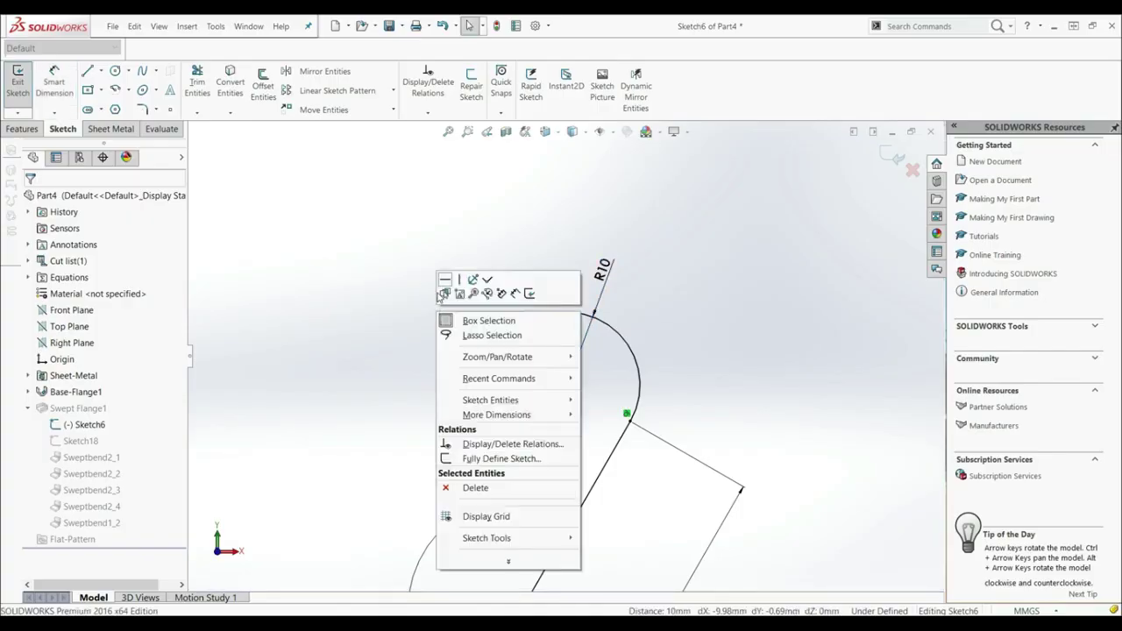
left_click(445, 281)
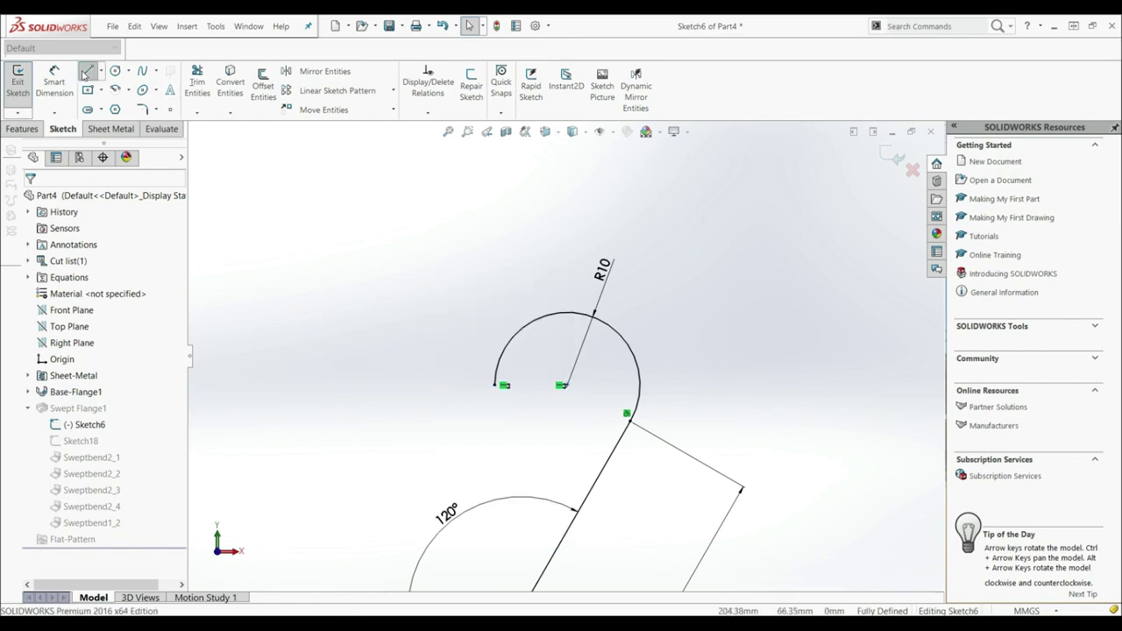
Draw a horizontal line about 9.4 mm long from the arc's free end towards the plate's inside.
left_click(85, 73)
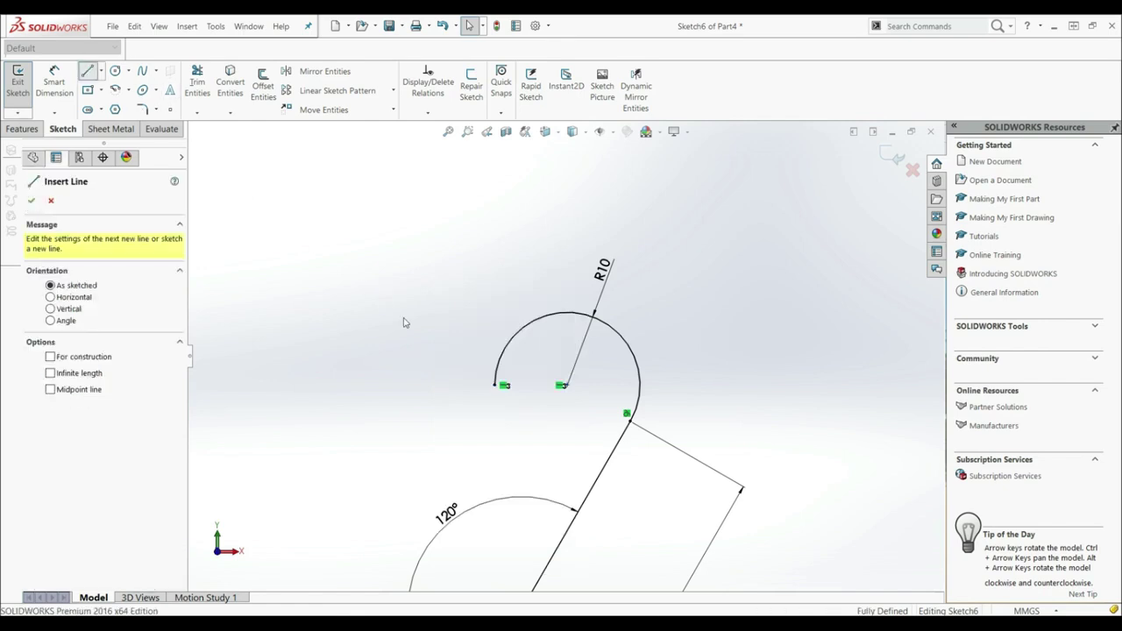
left_click(496, 386)
left_click(427, 384)
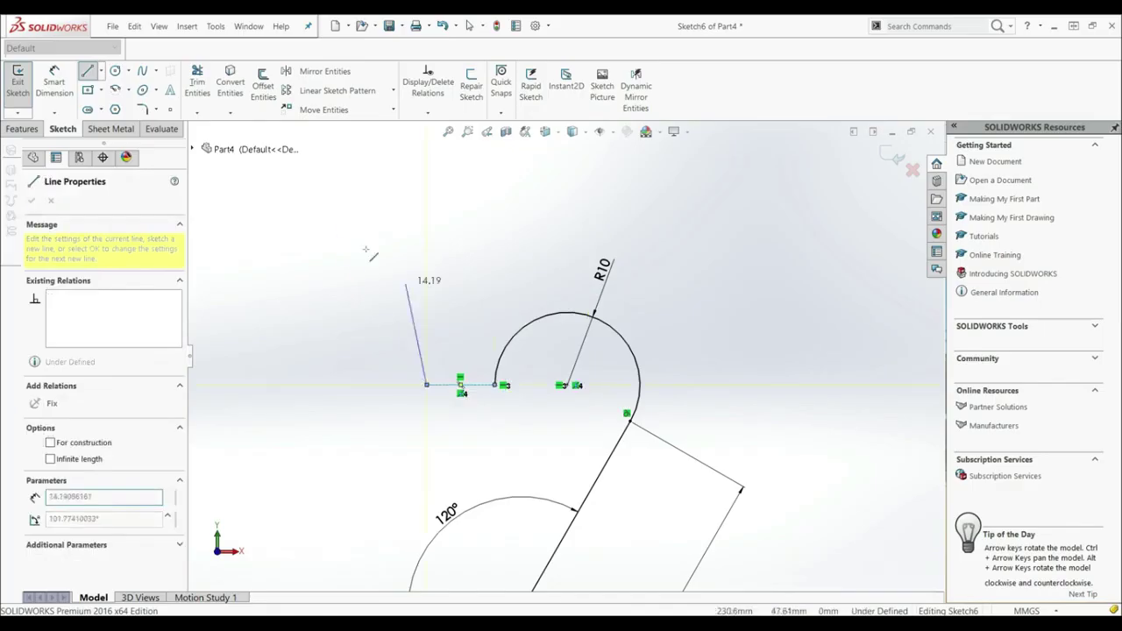
key("Escape")
Dimension the short horizontal line's length as 10 mm.
left_click(455, 384)
left_click(455, 332)
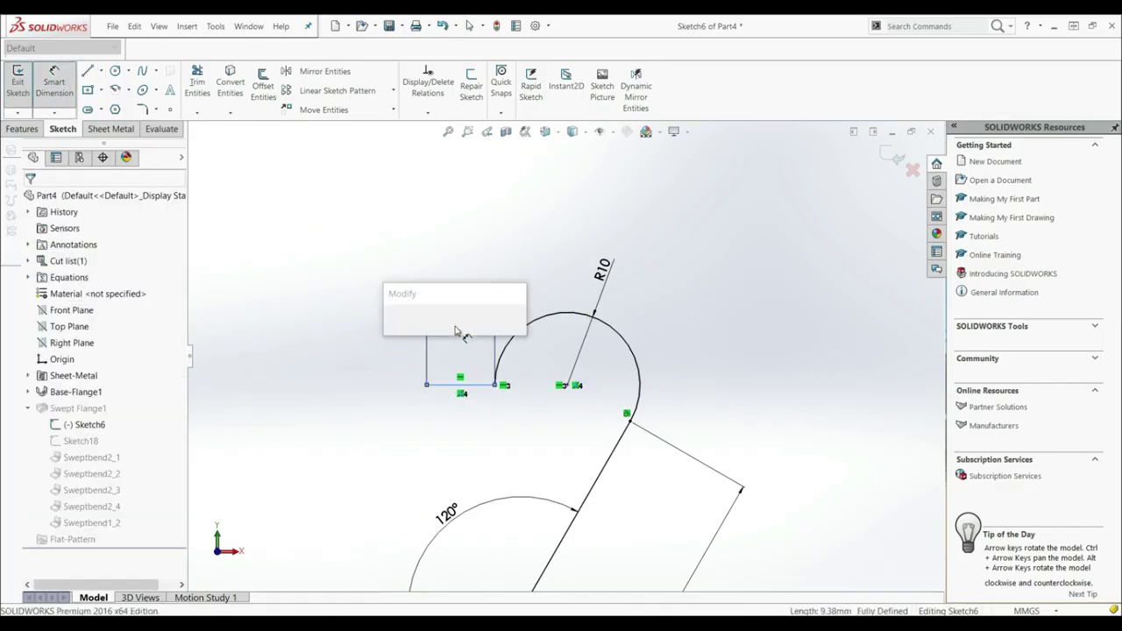
type("10")
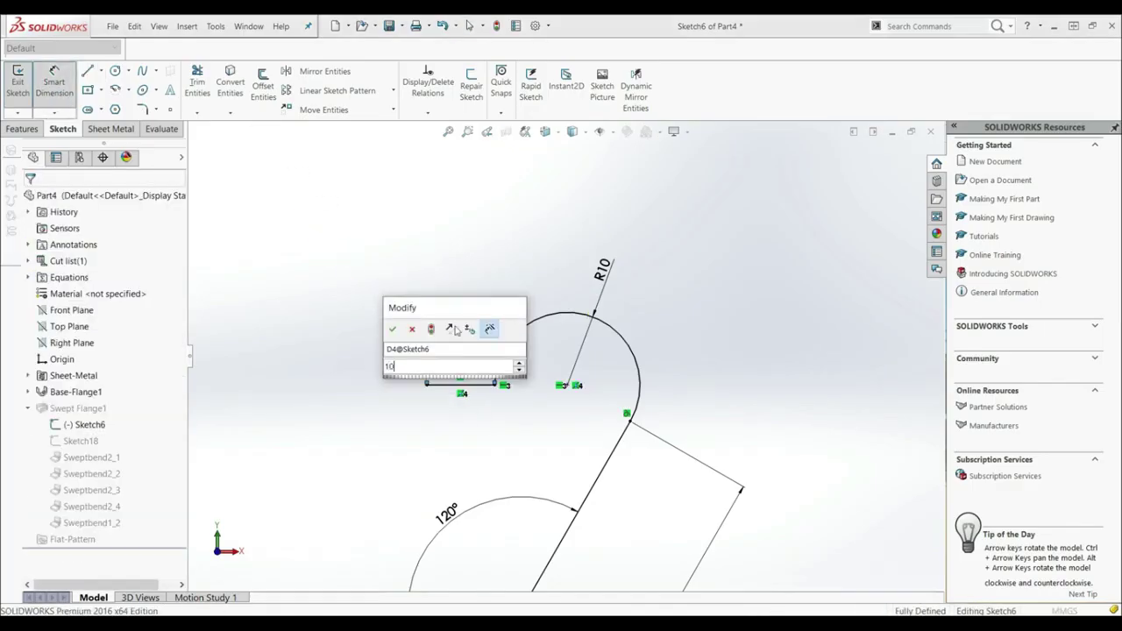
key("Return")
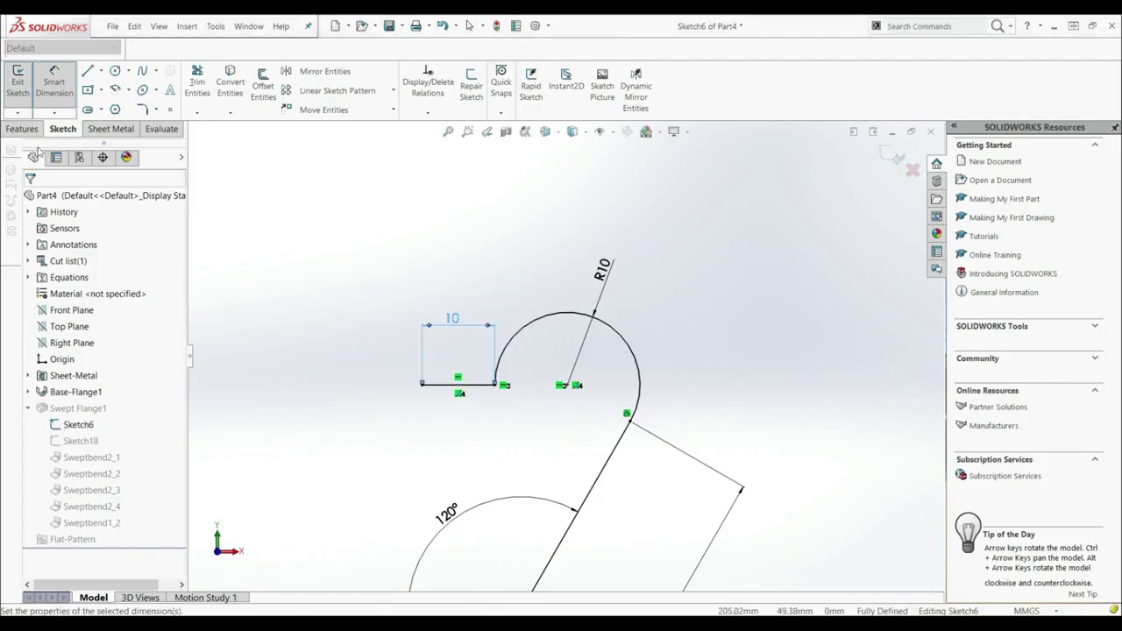
key("Escape")
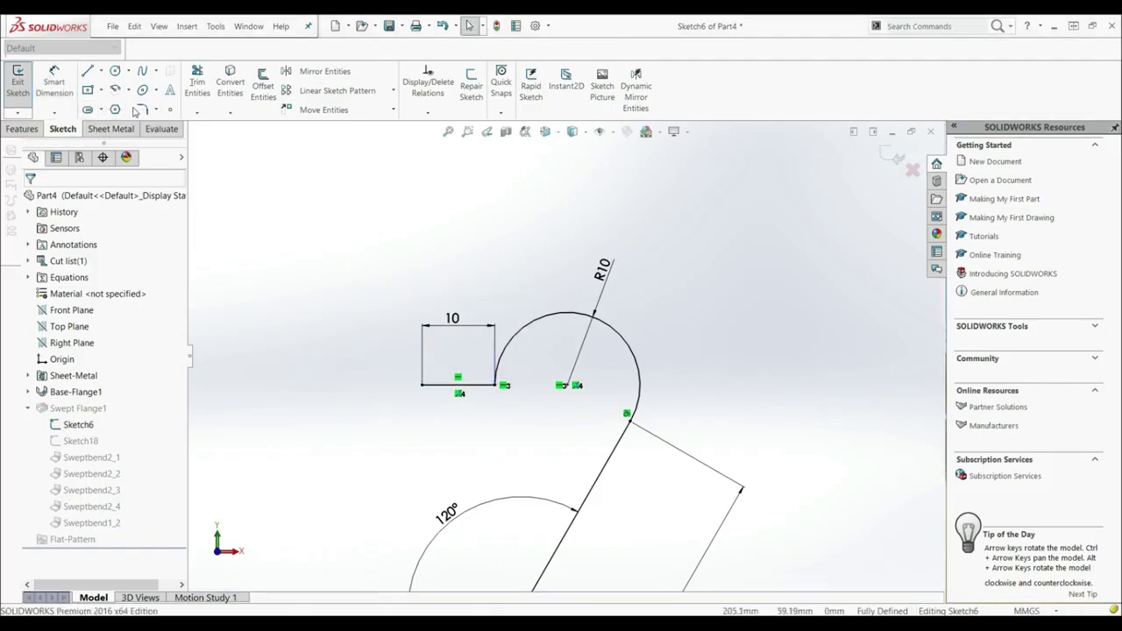
Round the corner between the R10 arc and the short horizontal line with a 5 mm sketch fillet, and finish the sketch.
left_click(141, 111)
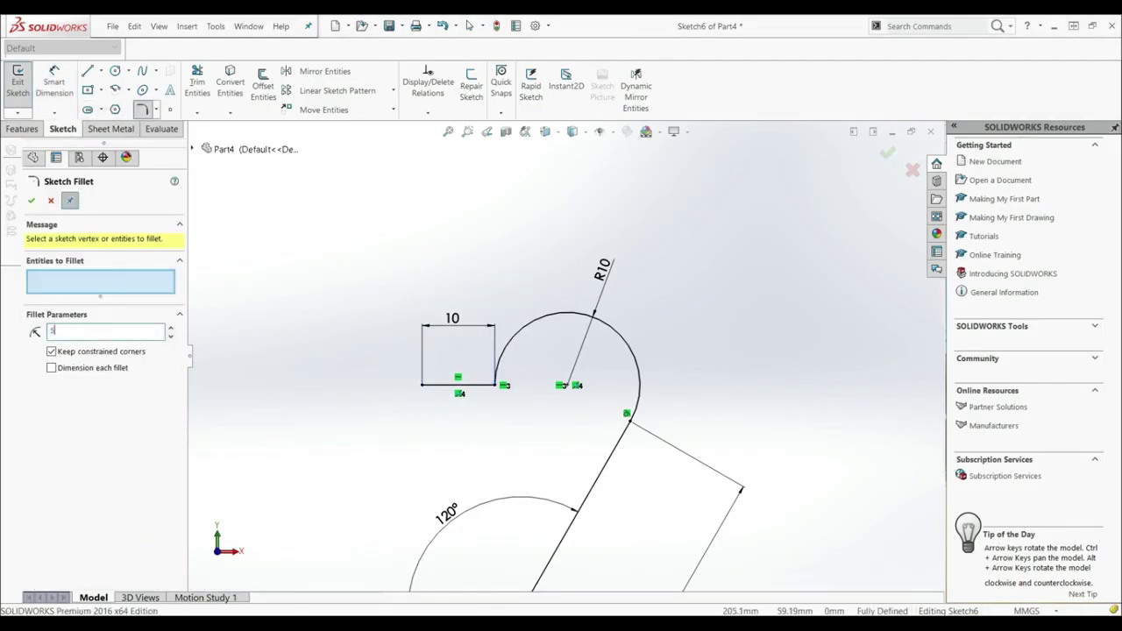
left_click(495, 386)
left_click(31, 201)
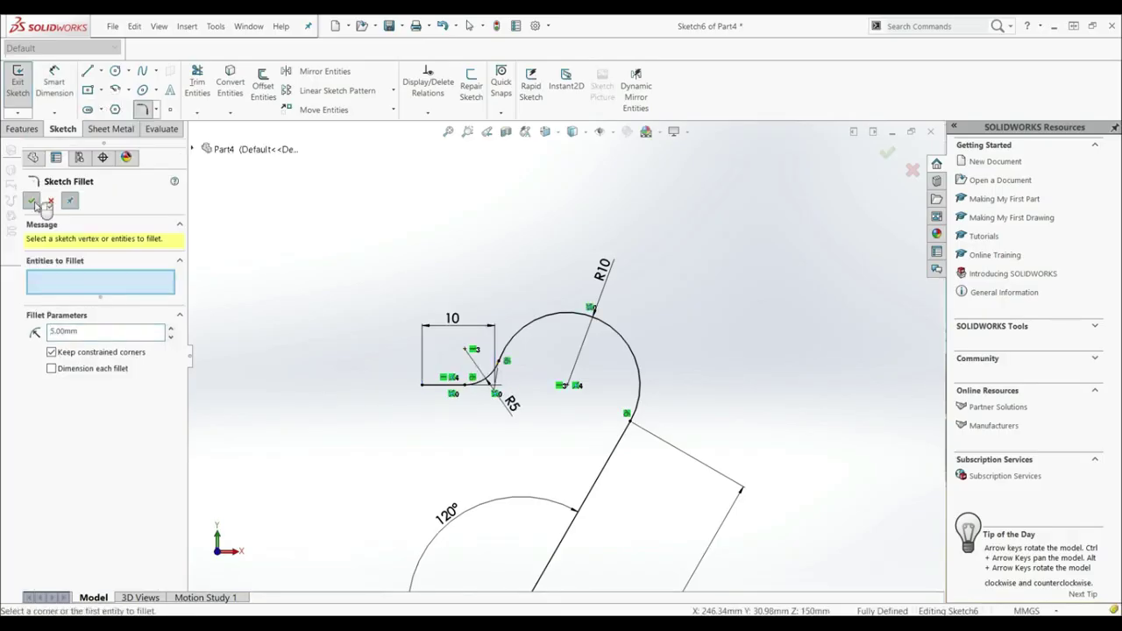
left_click(34, 203)
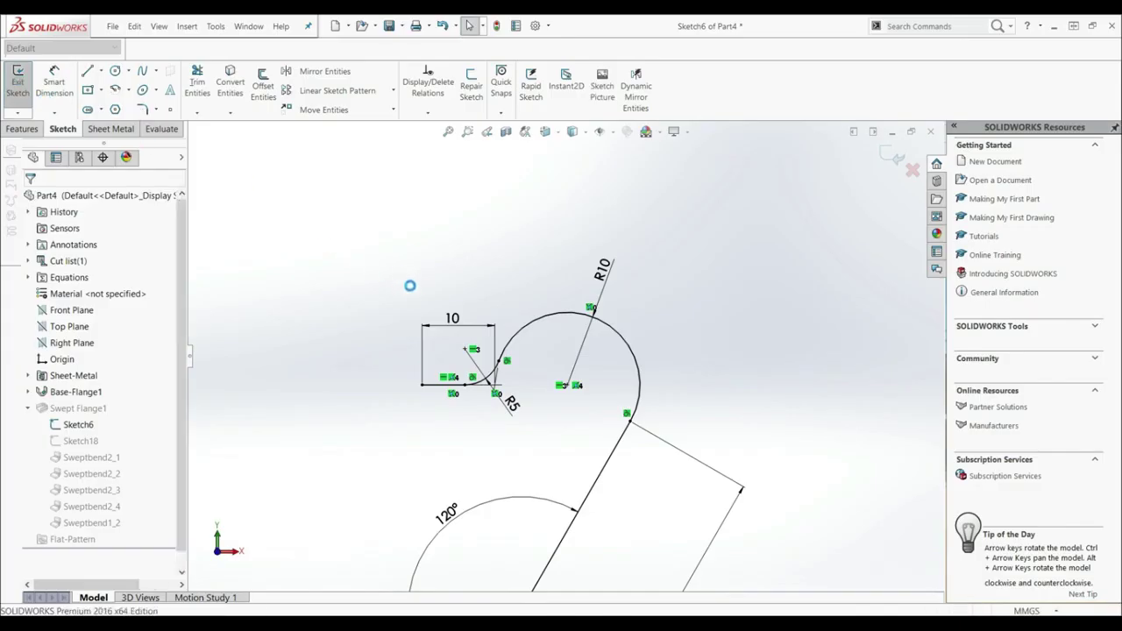
Examine the rebuilt plate's swept flange, its curled edge and inner lip, up close and from different angles.
scroll(444, 324, "up", 9)
middle_click_drag(443, 379, 379, 423)
scroll(441, 418, "up", 5)
scroll(474, 360, "down", 4)
scroll(672, 240, "down", 5)
scroll(543, 420, "down", 2)
scroll(464, 406, "up", 6)
scroll(384, 414, "down", 7)
scroll(374, 493, "up", 7)
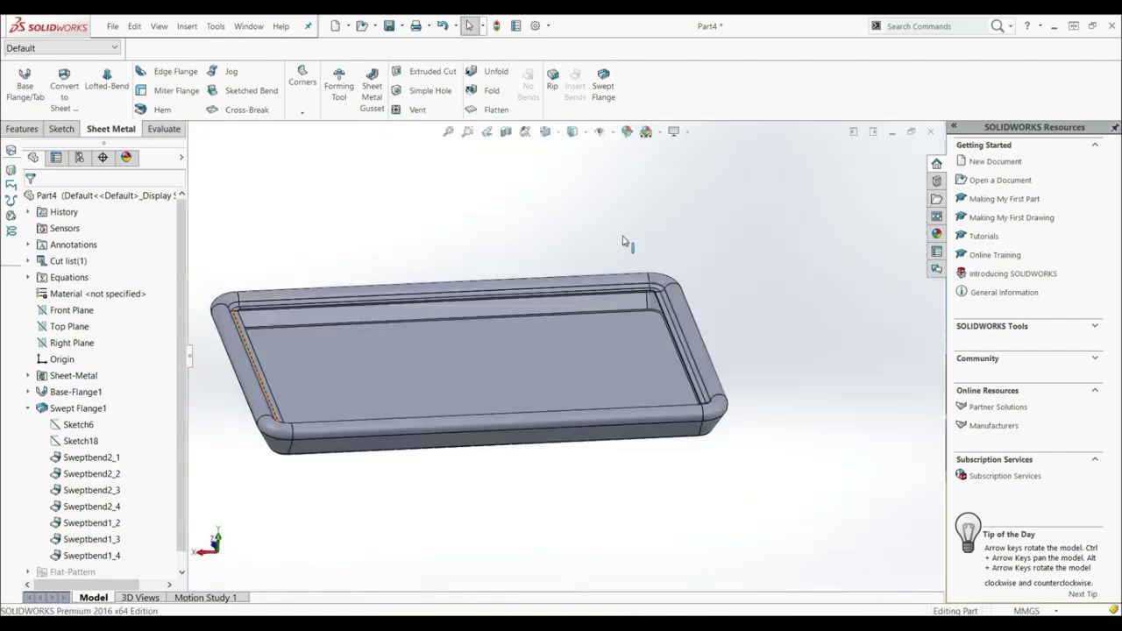
Flatten the sheet metal part and inspect its flat pattern with the bend lines from above.
left_click(492, 110)
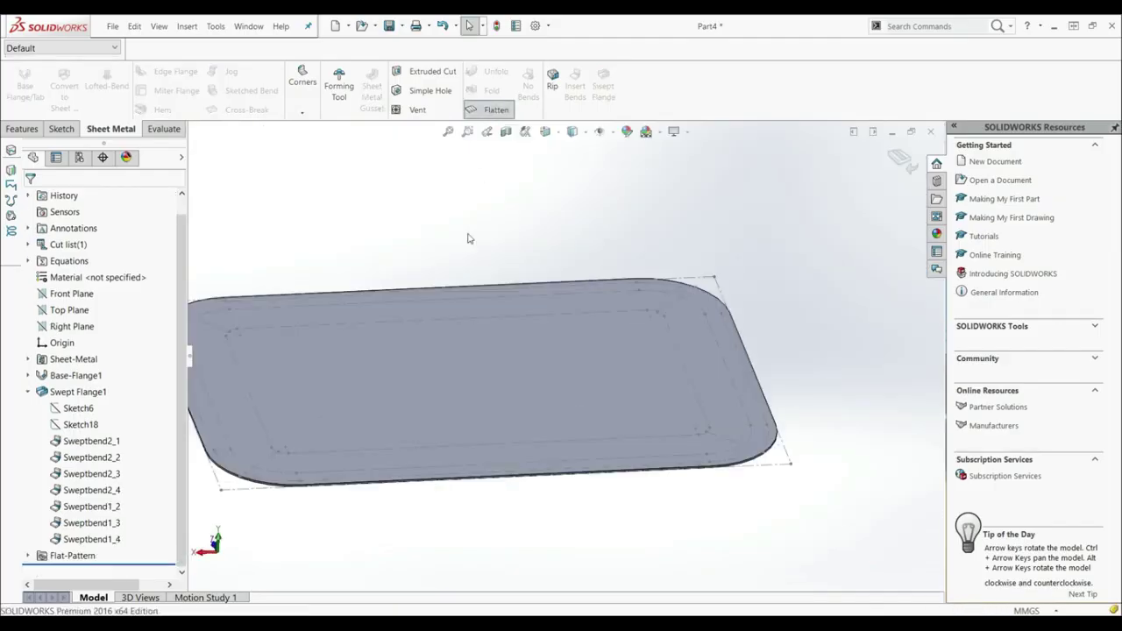
middle_click_drag(571, 301, 636, 329)
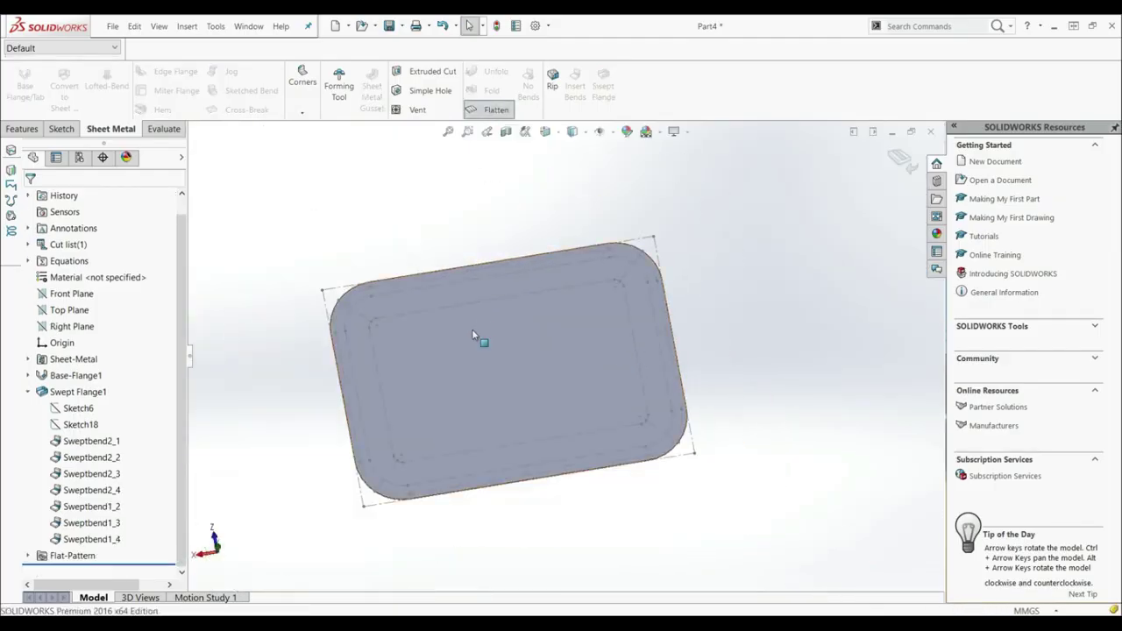
scroll(479, 347, "down", 3)
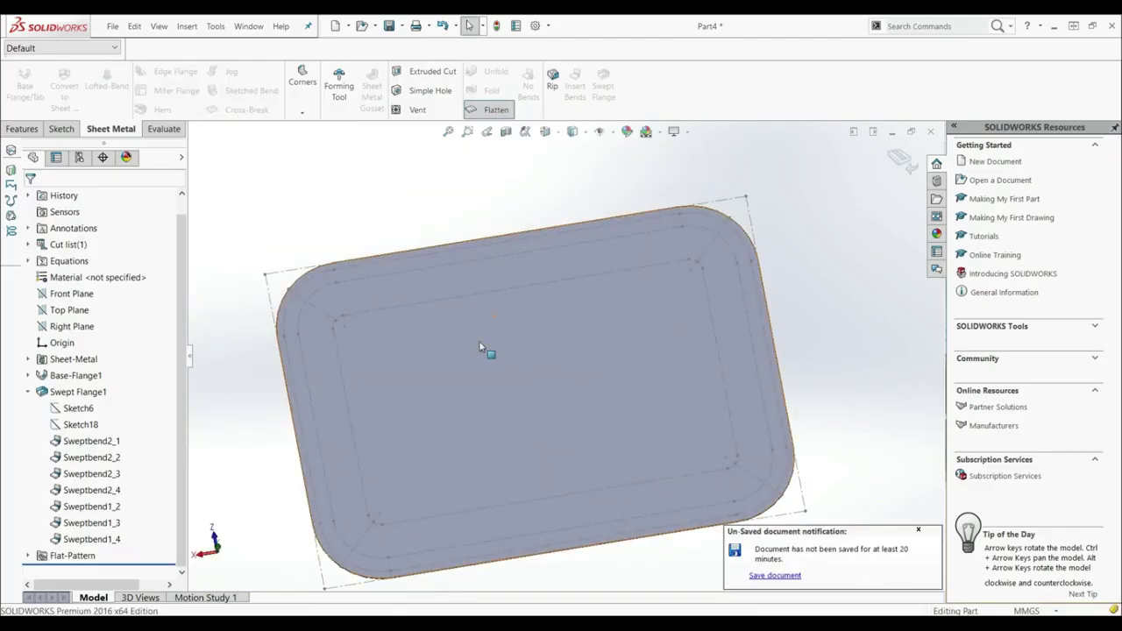